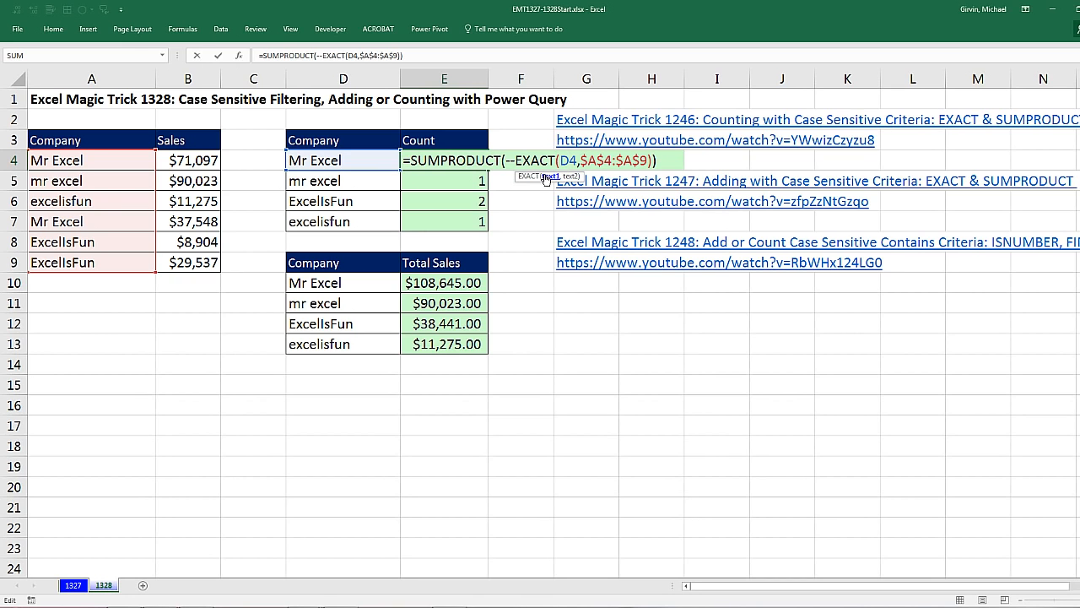
# - Examine the case-sensitive SUMPRODUCT and EXACT formulas in the first Count cell, E4, and the first Total Sales cell, E10
pyautogui.hotkey('ctrl', 'Return')
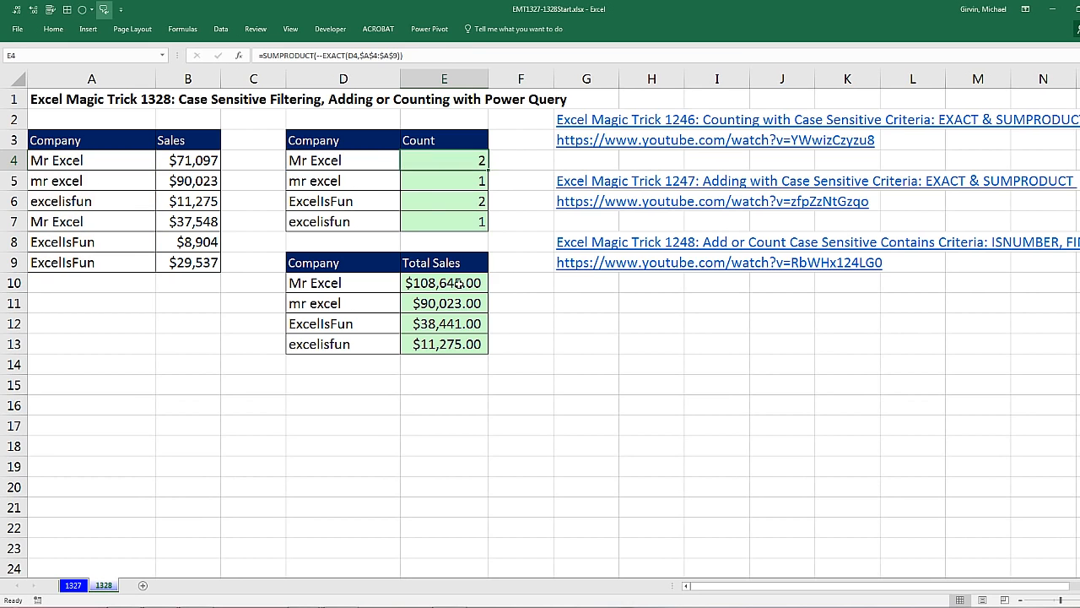
pyautogui.doubleClick(458, 284)
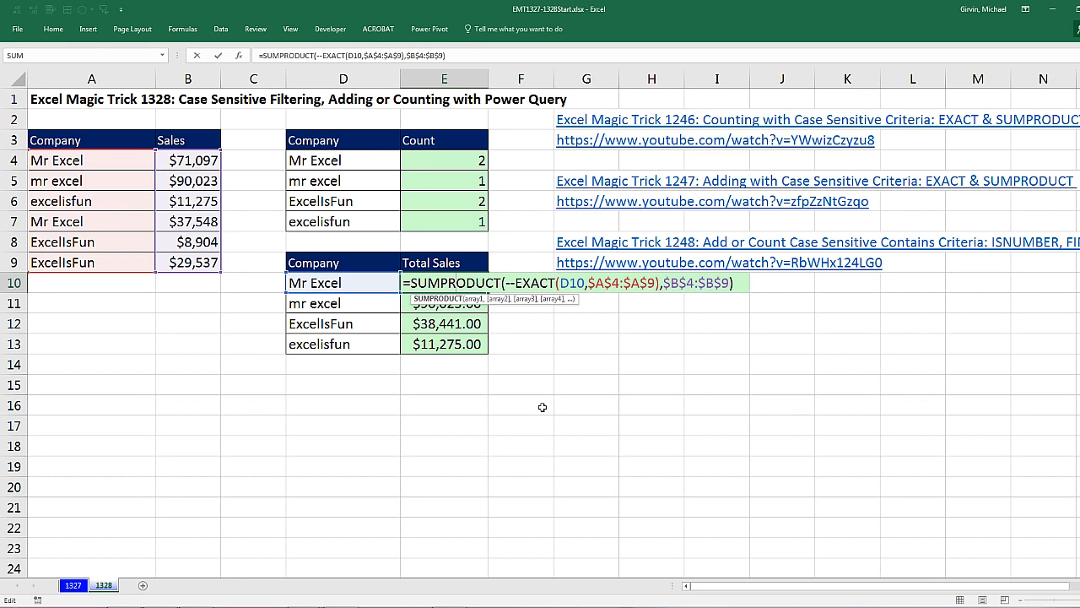
pyautogui.hotkey('ctrl', 'Return')
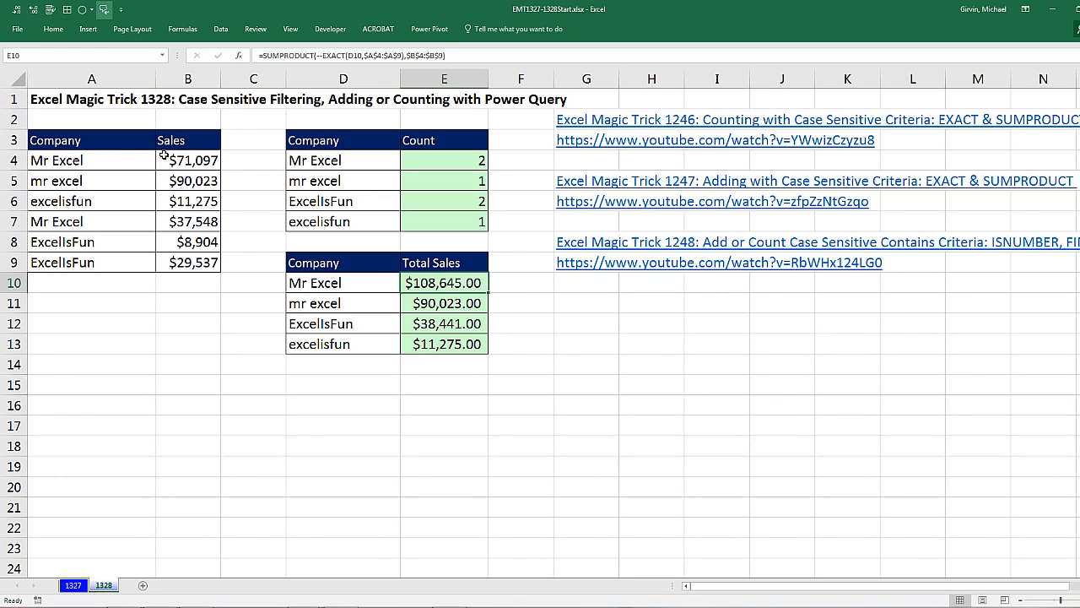
# - Convert the Company and Sales data range A3:B9 into an Excel table with headers
pyautogui.click(131, 160)
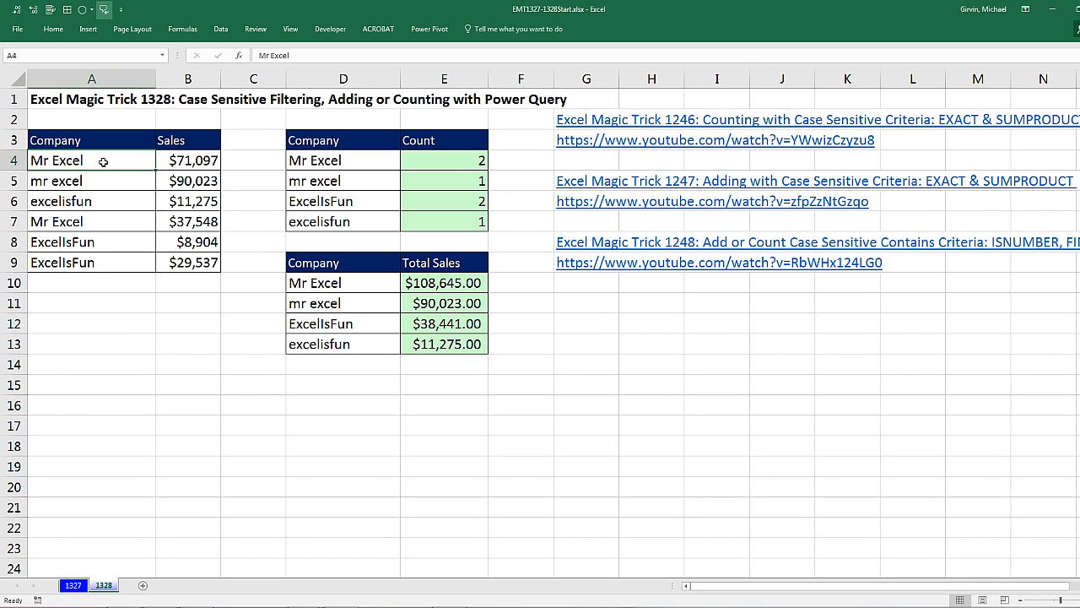
pyautogui.click(86, 32)
pyautogui.click(255, 396)
pyautogui.hotkey('ctrl', 't')
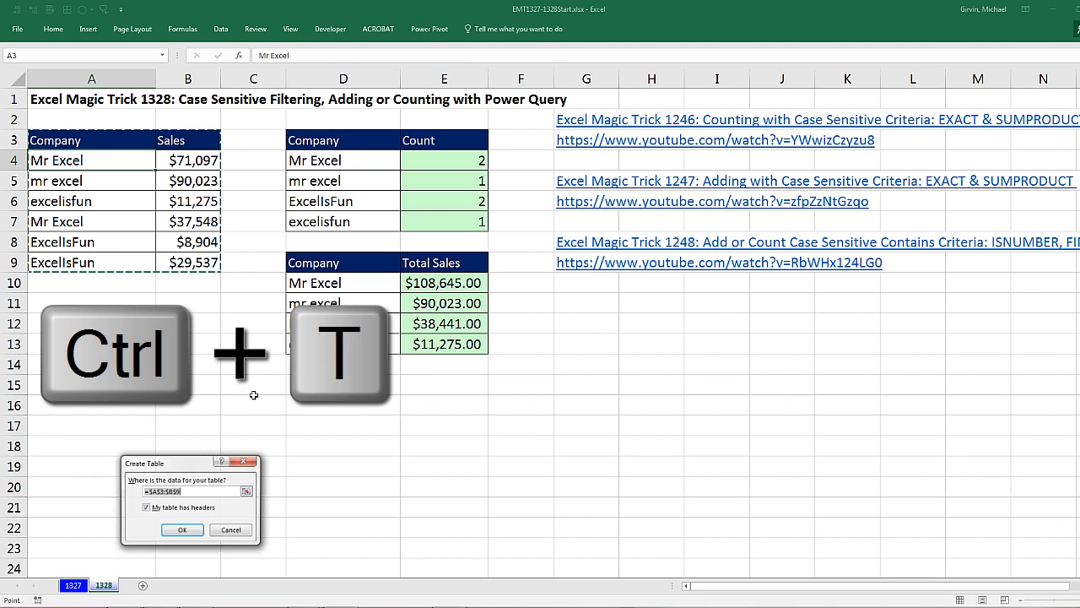
pyautogui.moveTo(192, 460); pyautogui.dragTo(302, 145)
pyautogui.click(292, 213)
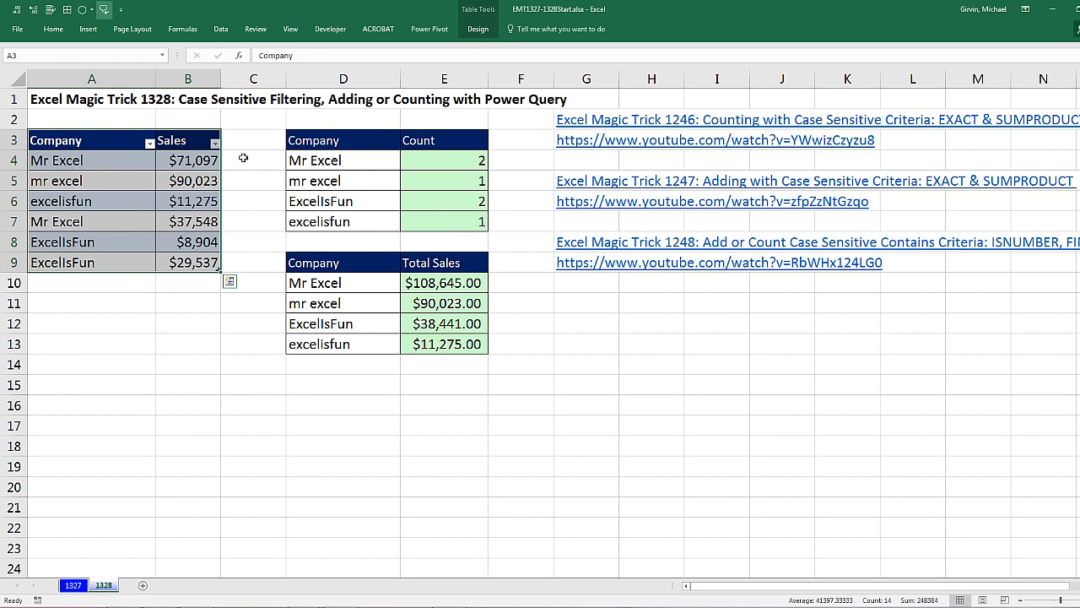
# - Rename the new table as CompanySales
pyautogui.click(478, 30)
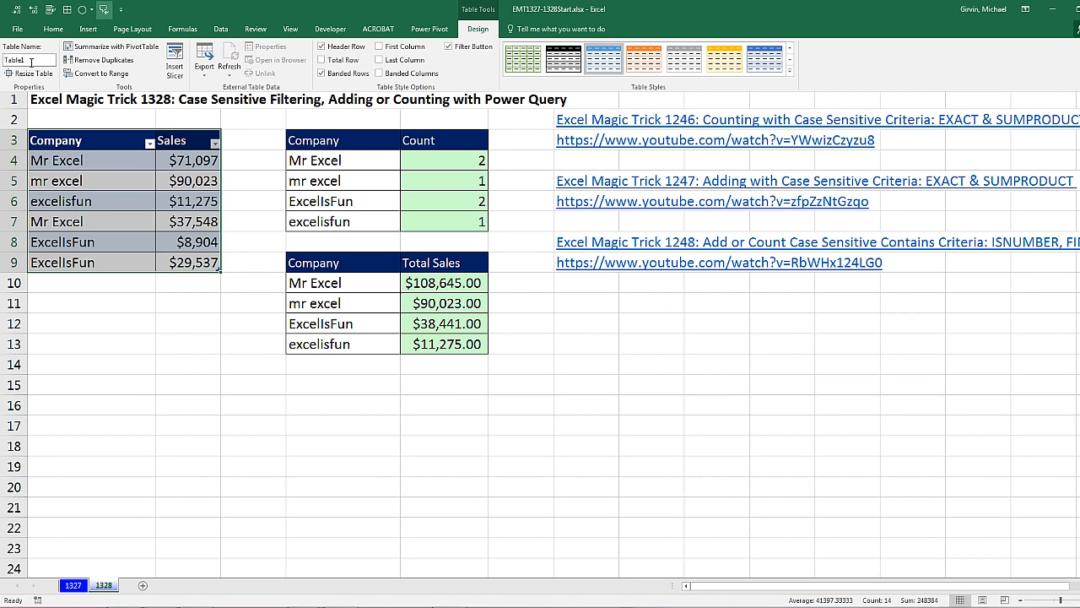
pyautogui.click(183, 284)
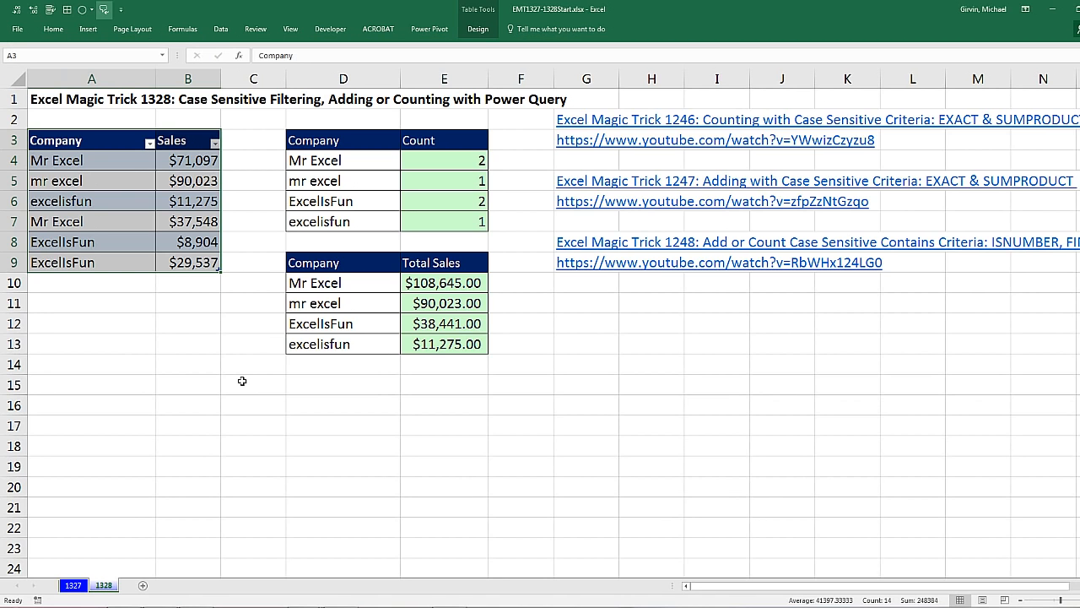
pyautogui.press('alt')
pyautogui.press('j')
pyautogui.press('t')
pyautogui.press('a')
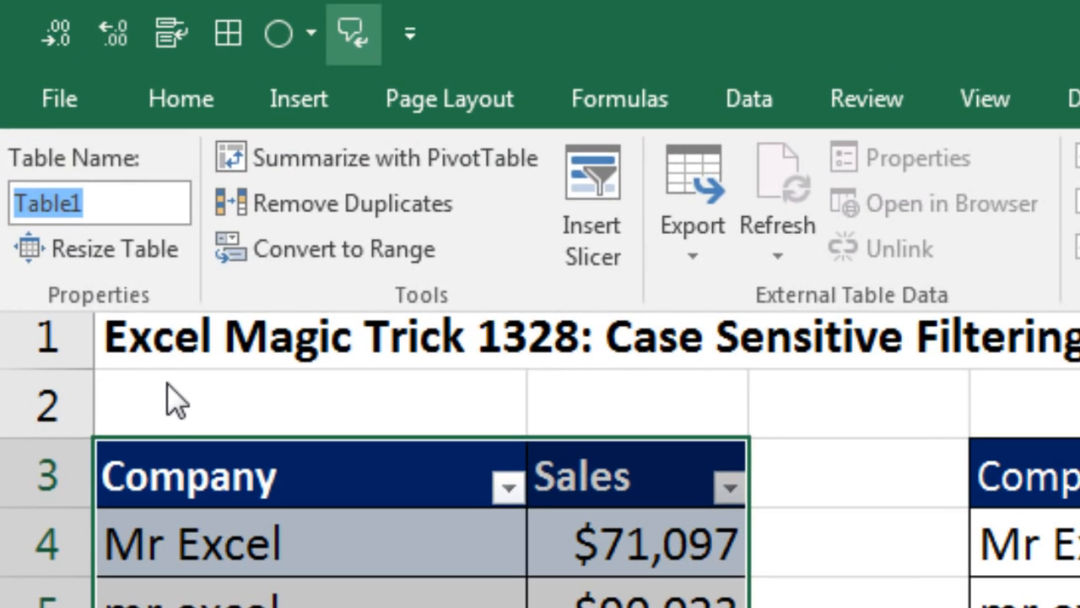
pyautogui.write('CompanySales')
pyautogui.press('Return')
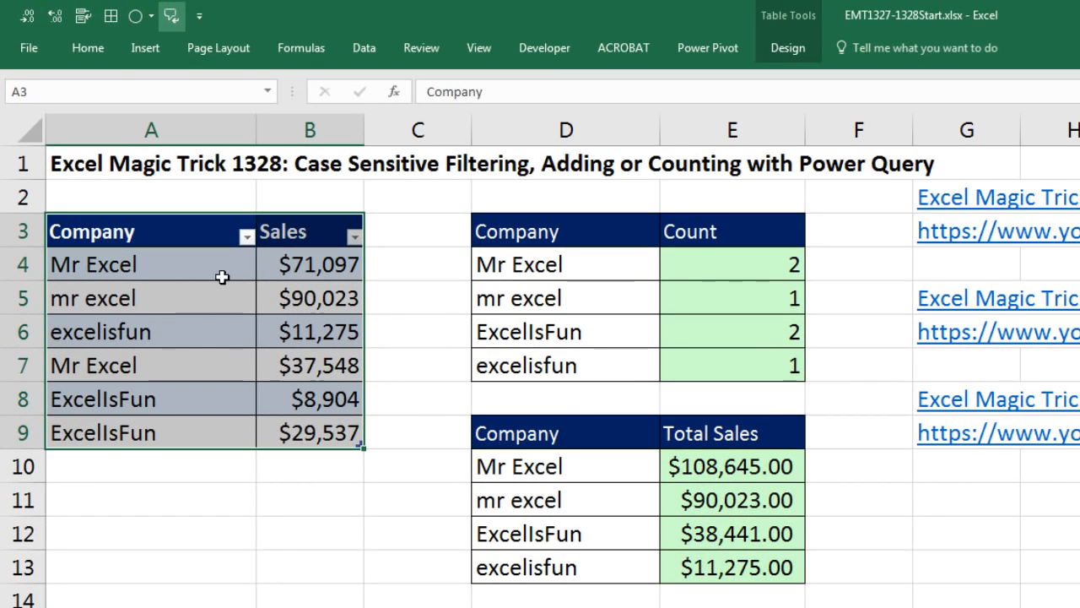
# - Filter the worksheet table's Company column to show only Mr Excel, and undo the filter
pyautogui.click(246, 238)
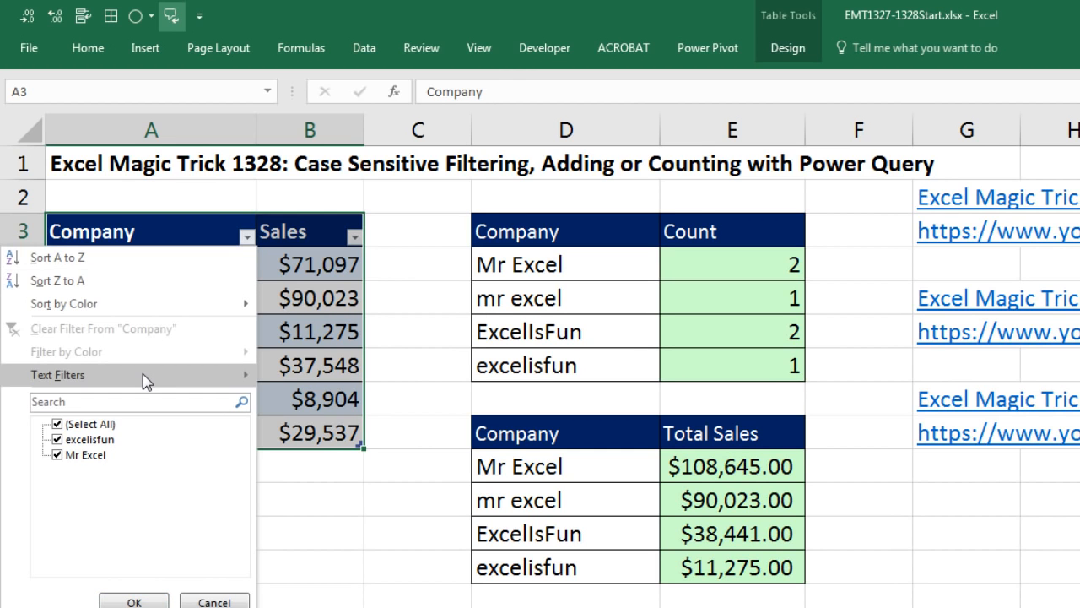
pyautogui.moveTo(143, 380)
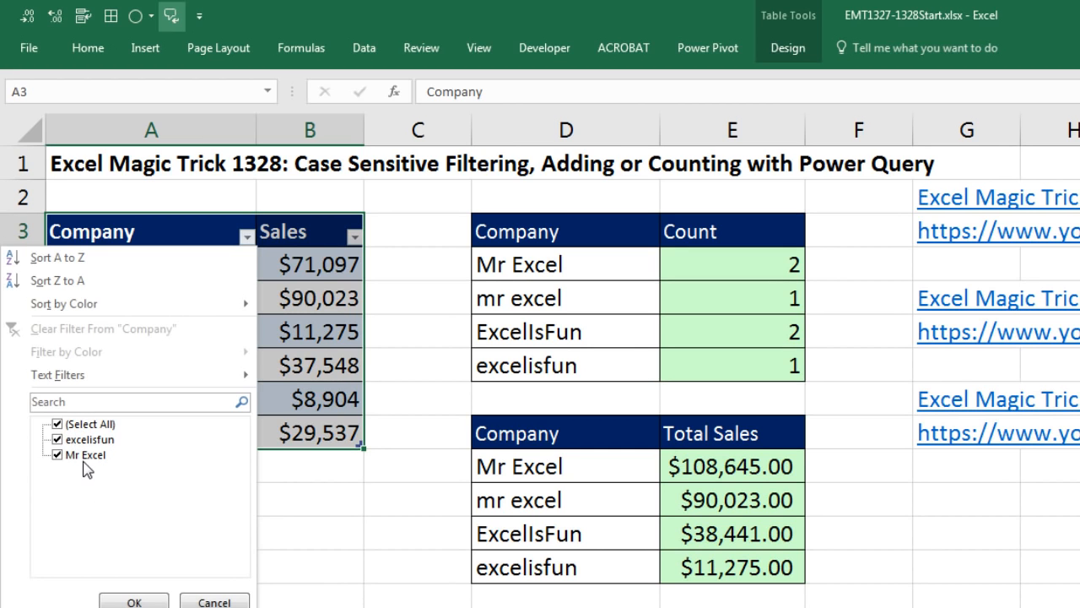
pyautogui.click(57, 424)
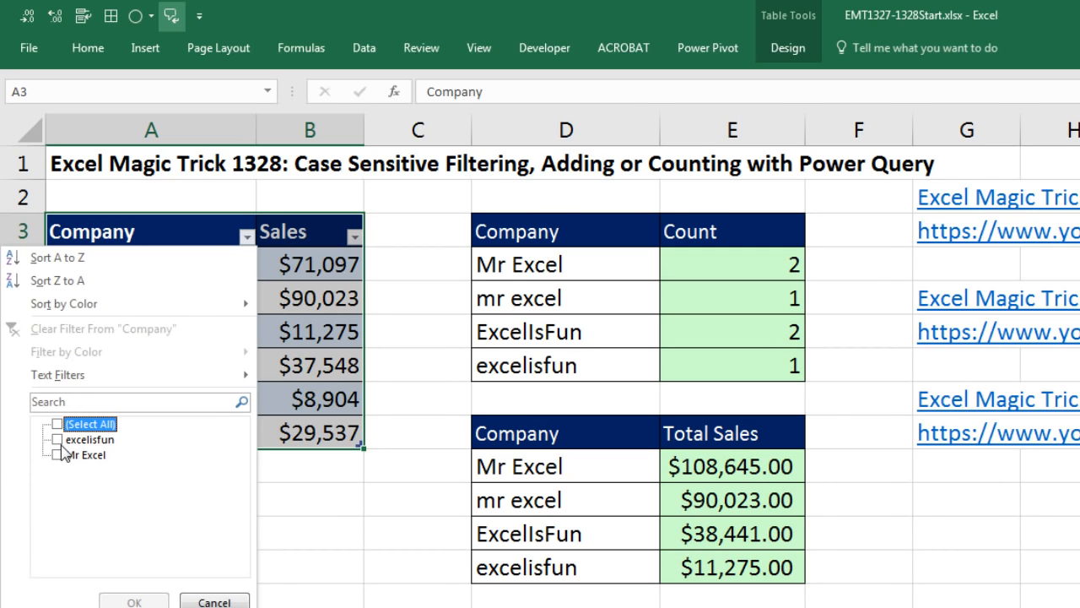
pyautogui.click(57, 455)
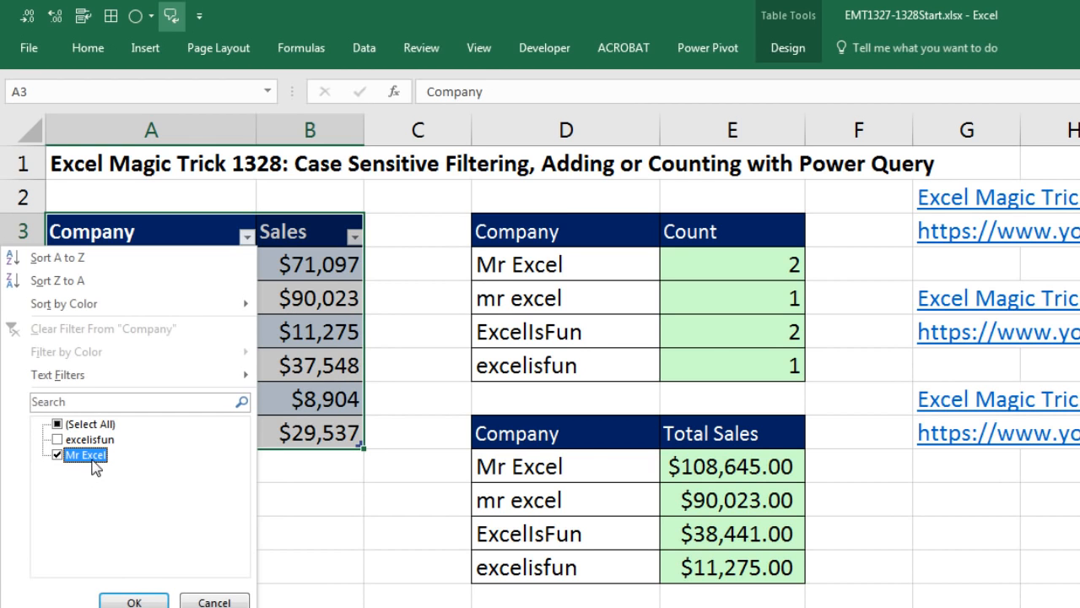
pyautogui.click(134, 601)
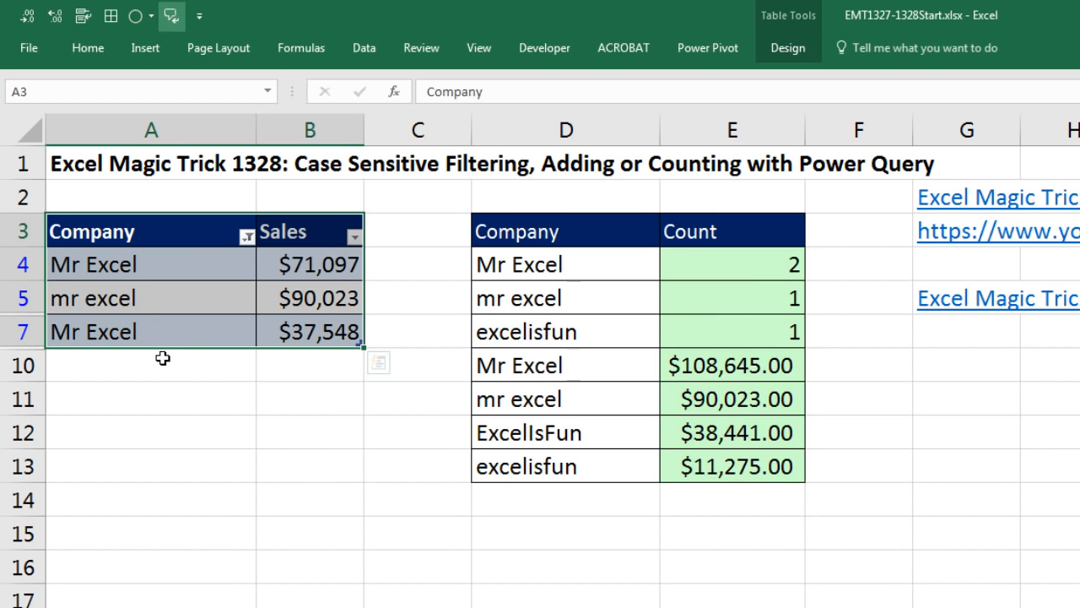
pyautogui.hotkey('ctrl', 'z')
# - Create a new Power Query query from the CompanySales table
pyautogui.click(221, 272)
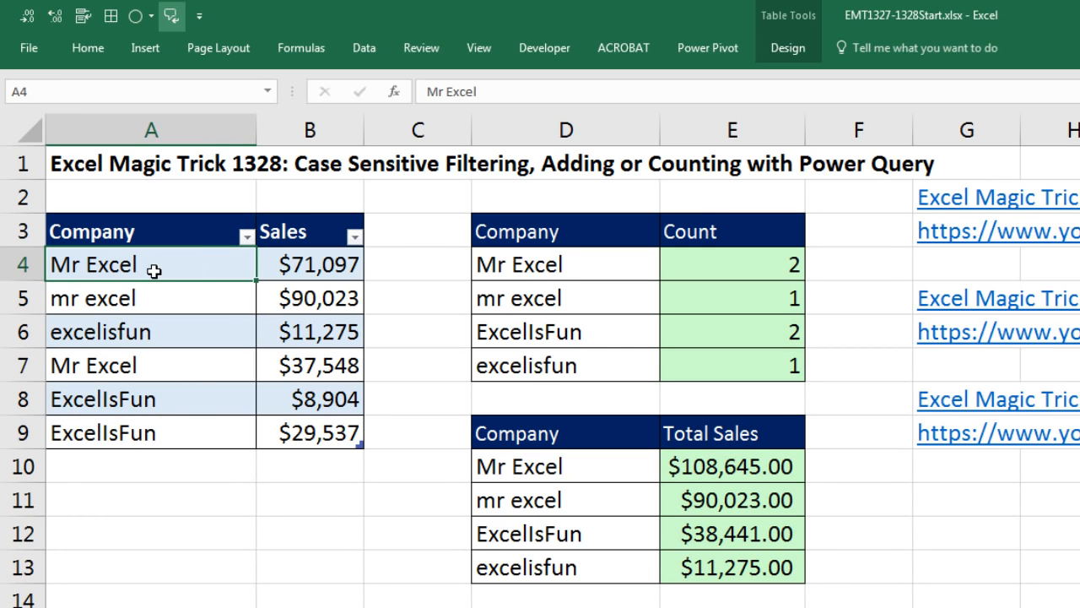
pyautogui.click(376, 47)
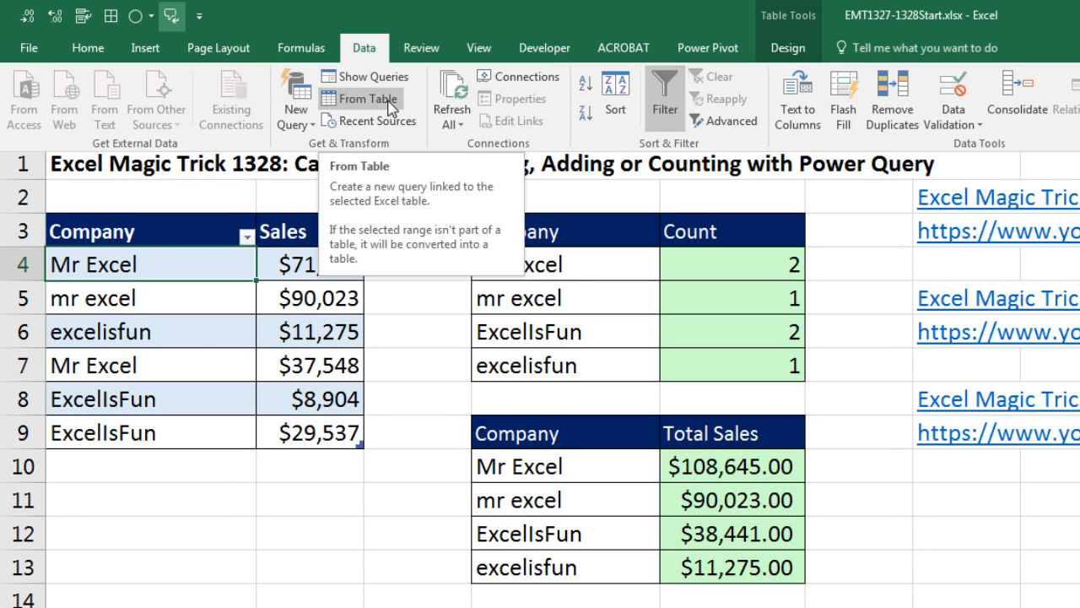
pyautogui.click(438, 399)
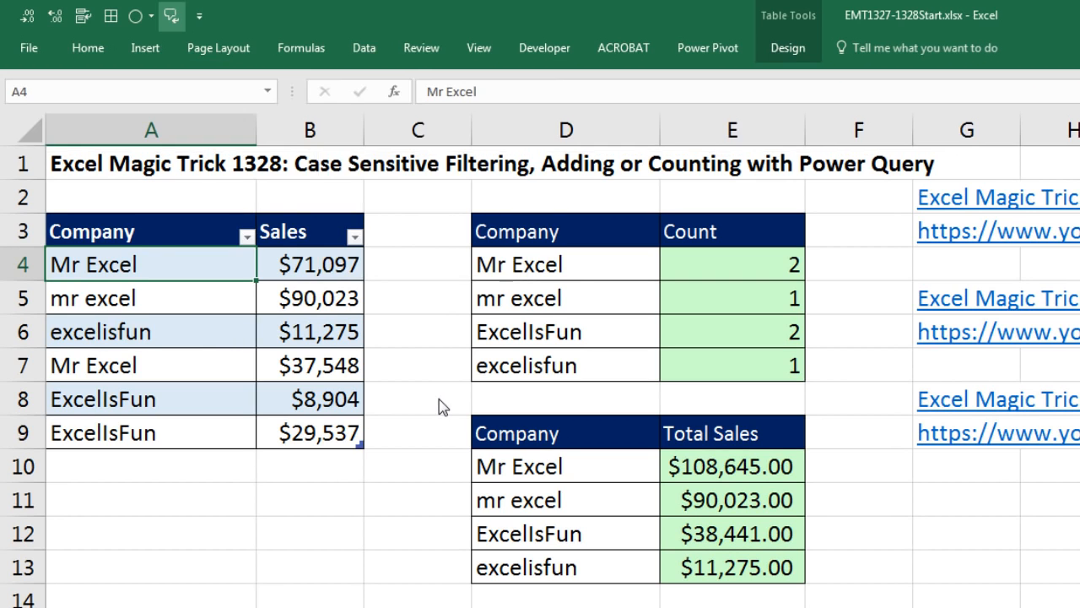
pyautogui.press('alt')
pyautogui.press('a')
pyautogui.press('p')
pyautogui.press('t')
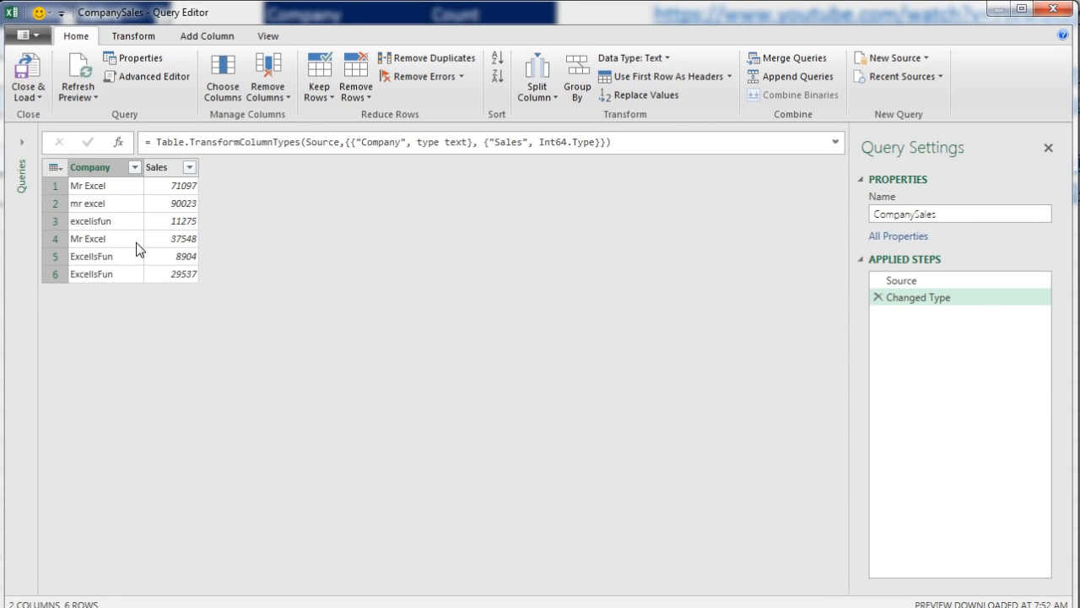
# - Filter the query's Company column to keep only Mr Excel, excluding ExcelIsFun, excelisfun and mr excel
pyautogui.click(135, 171)
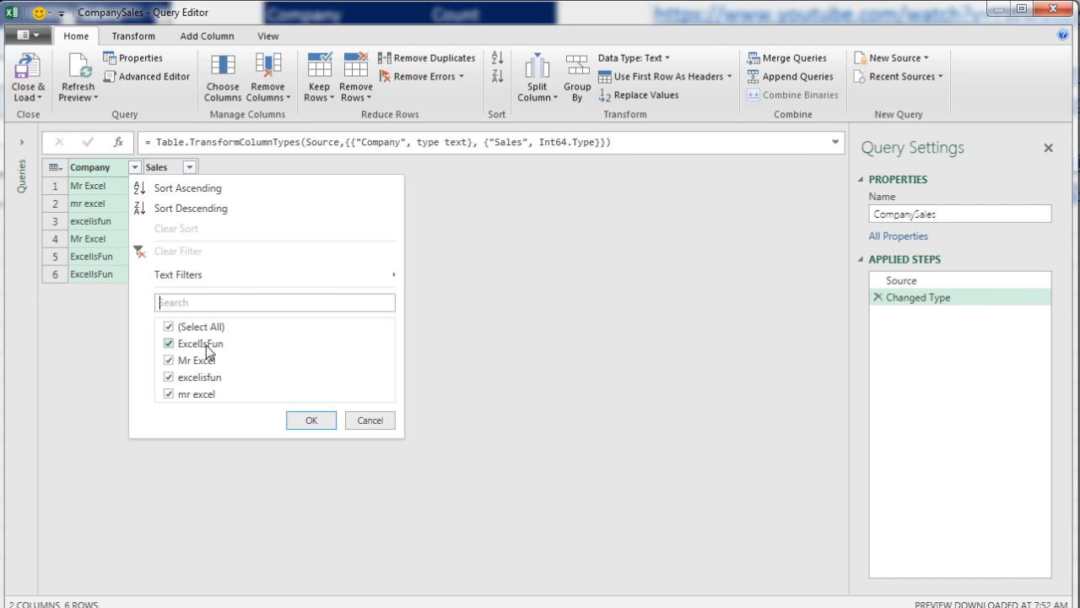
pyautogui.click(170, 343)
pyautogui.click(174, 392)
pyautogui.click(170, 377)
pyautogui.click(305, 421)
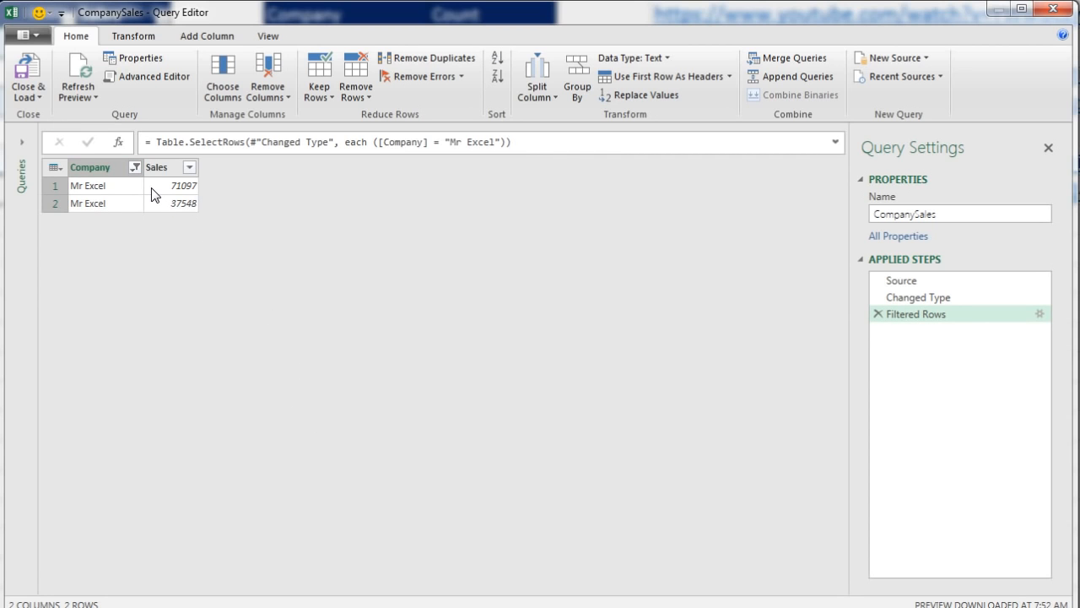
# - Reselect all values in the query's Company filter to bring back every row
pyautogui.click(135, 167)
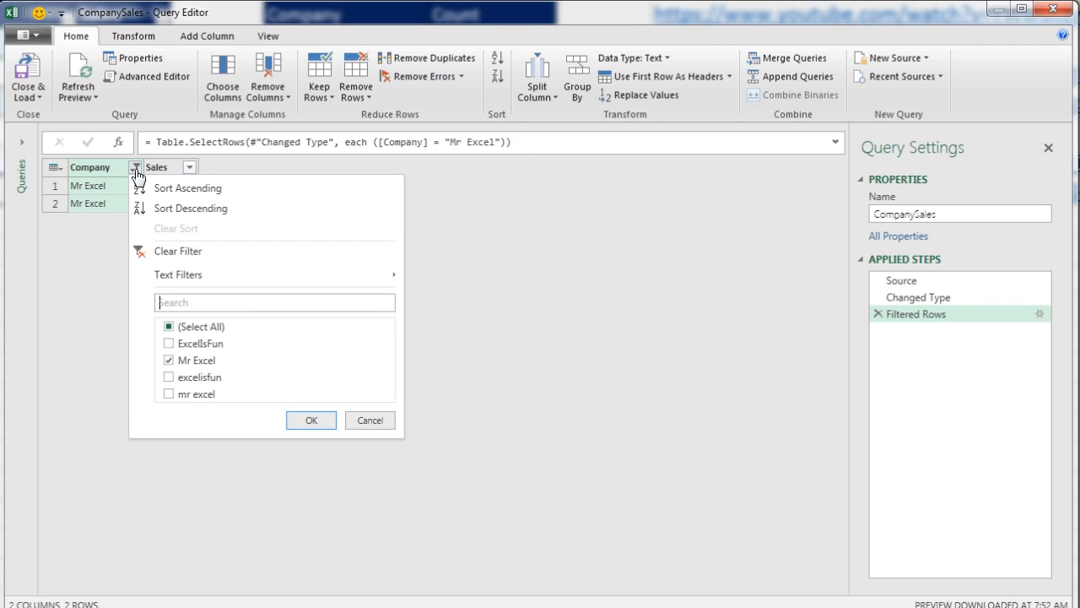
pyautogui.doubleClick(171, 330)
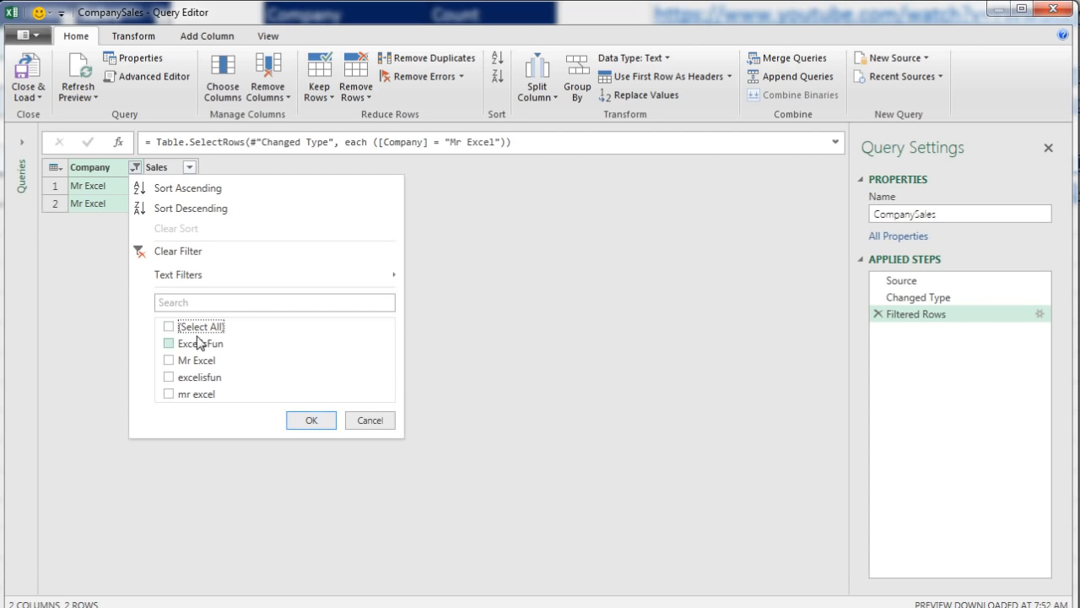
pyautogui.click(169, 327)
pyautogui.click(310, 419)
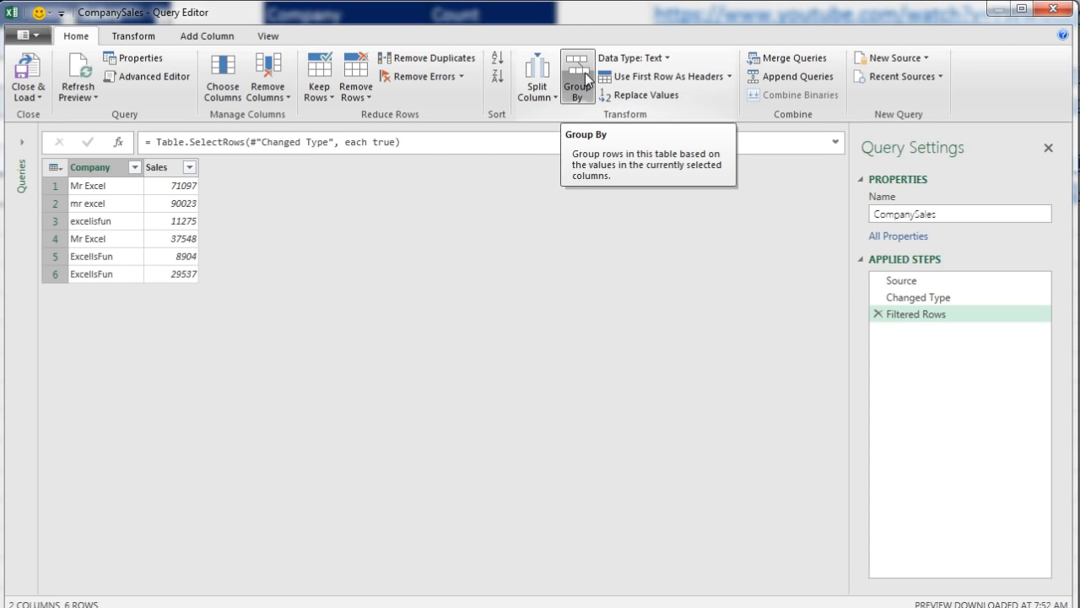
# - Group the query rows by Company, adding a column named Count that uses the Count Rows operation
pyautogui.click(104, 168)
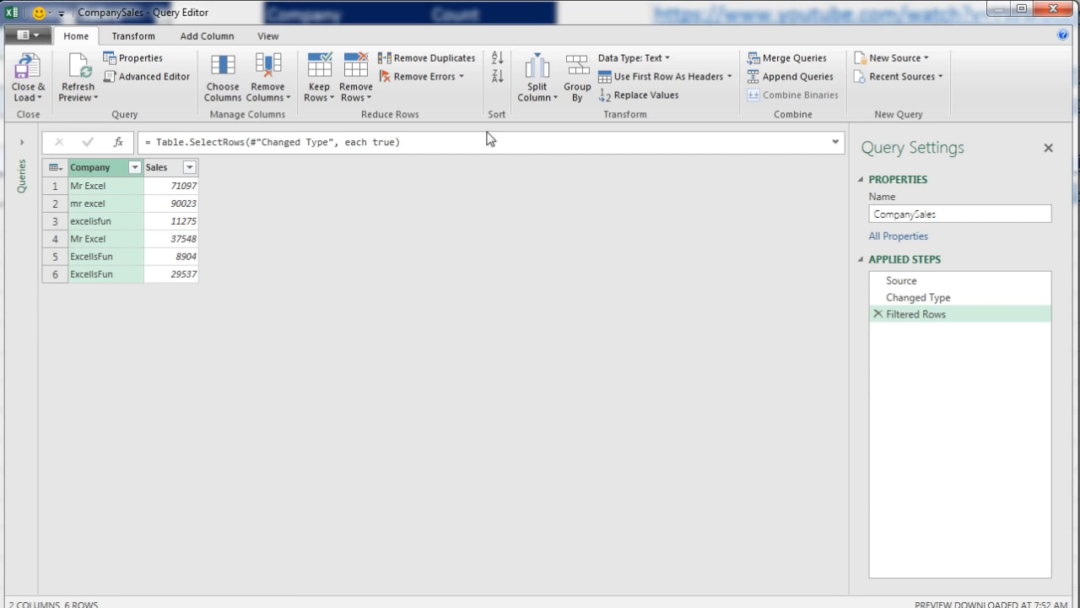
pyautogui.click(587, 90)
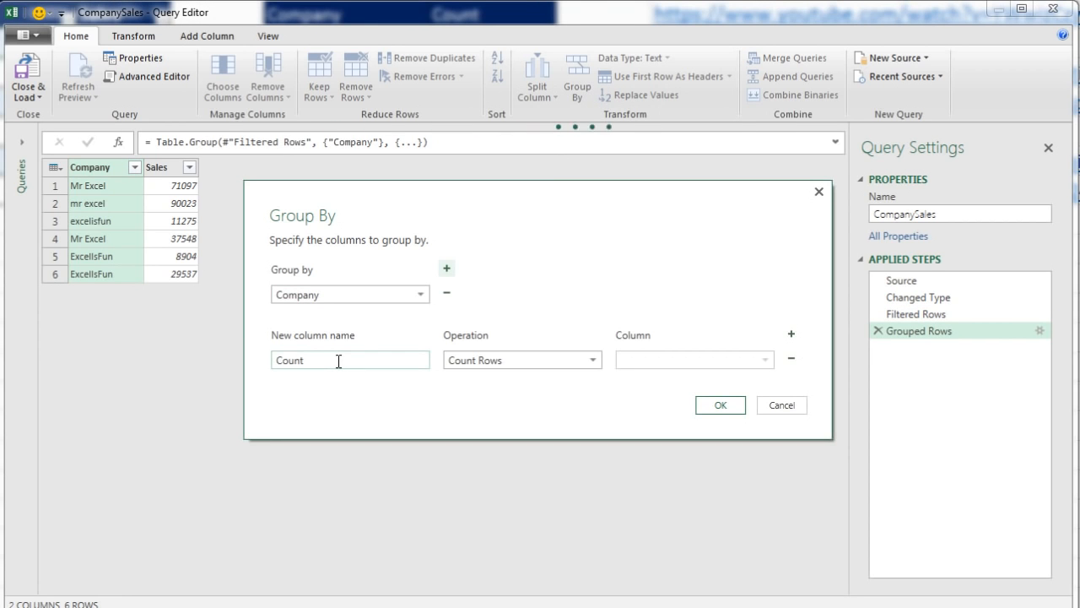
pyautogui.click(594, 363)
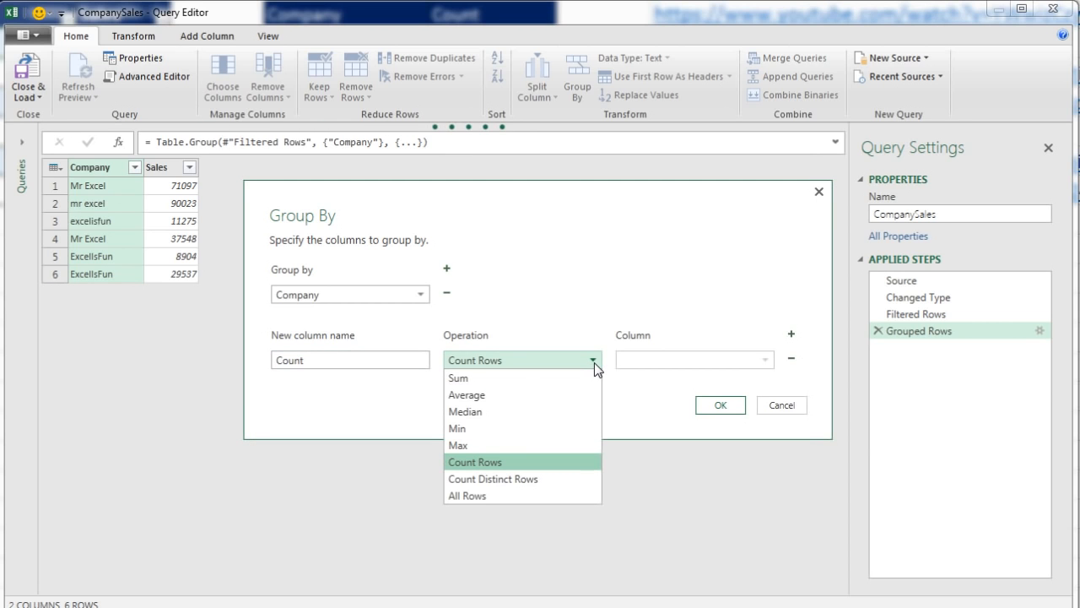
pyautogui.click(594, 362)
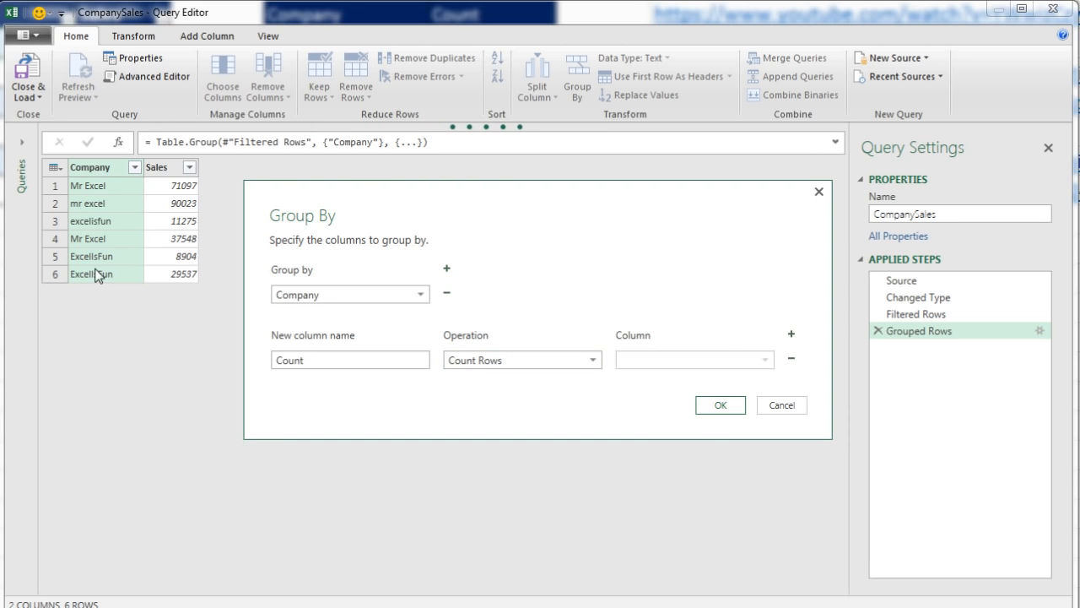
pyautogui.click(716, 407)
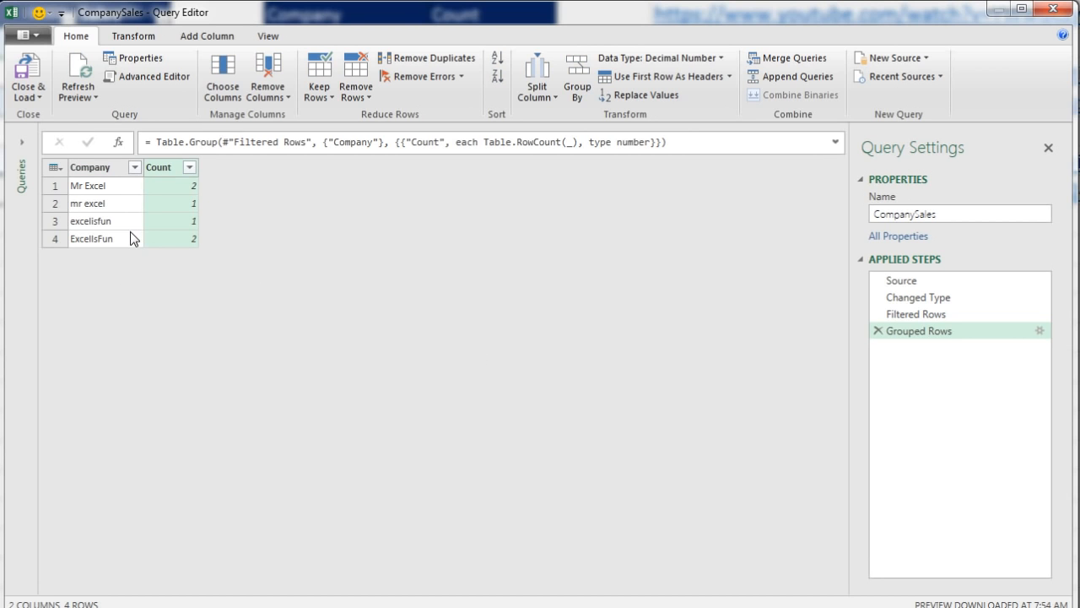
# - Load the grouped query as a table at cell D15 of the existing worksheet, and widen column E to fit the sales totals
pyautogui.click(36, 99)
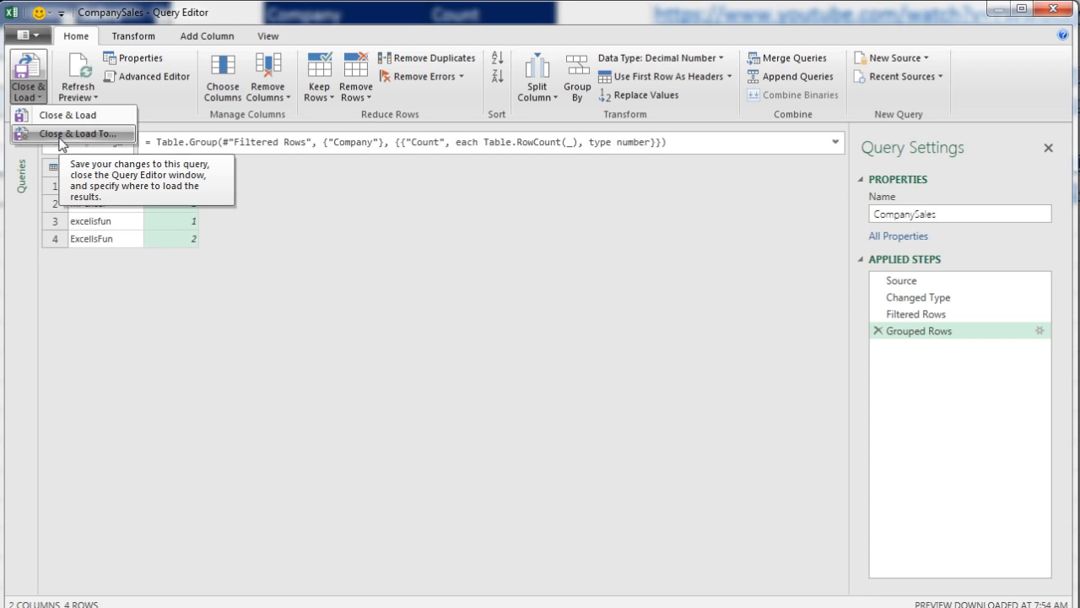
pyautogui.click(59, 133)
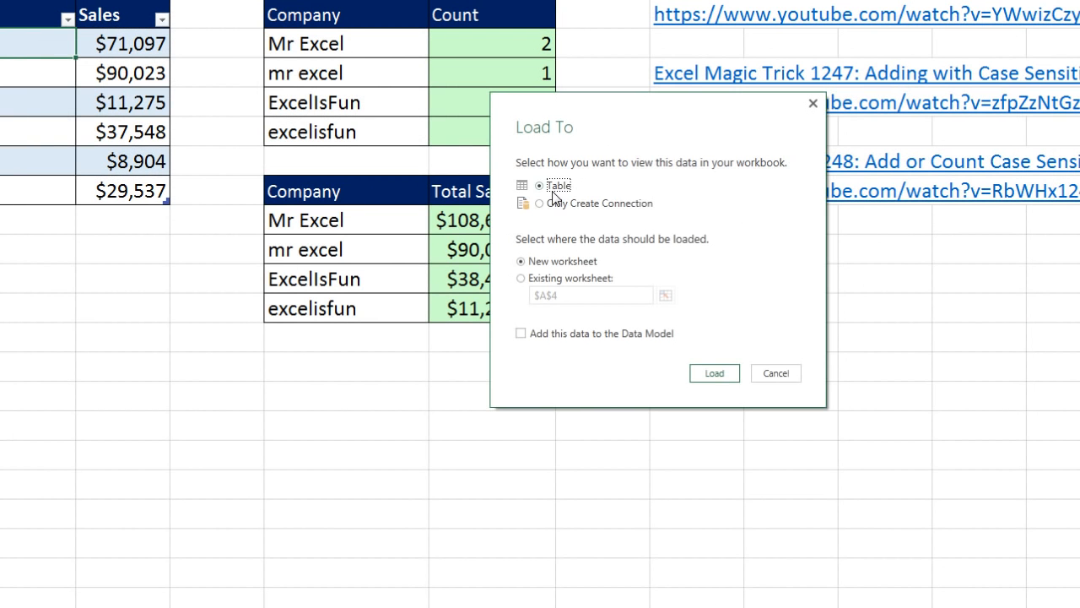
pyautogui.click(522, 279)
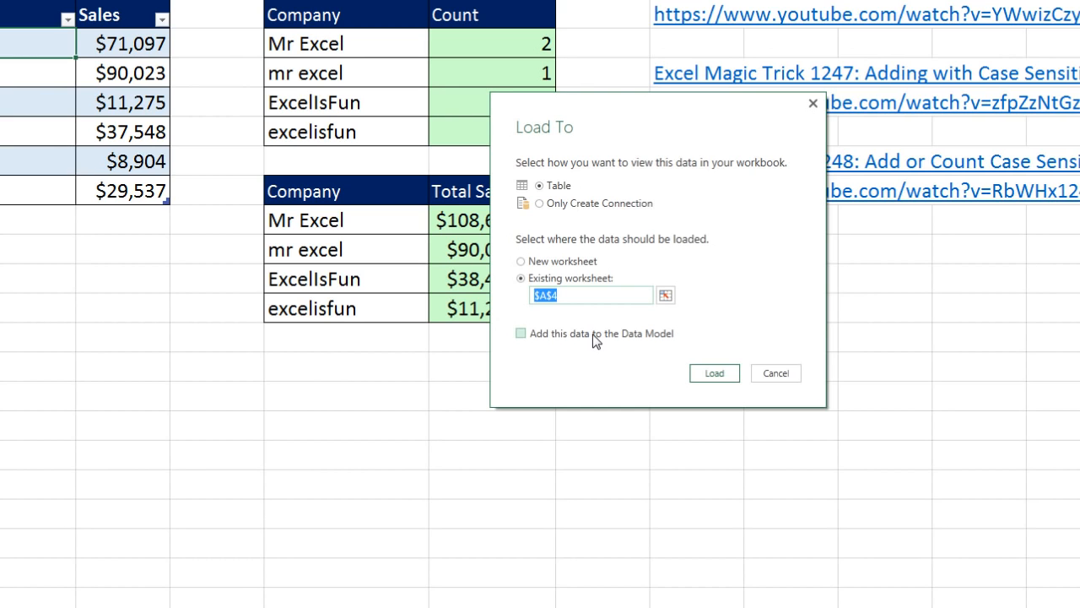
pyautogui.write('D15')
pyautogui.click(714, 373)
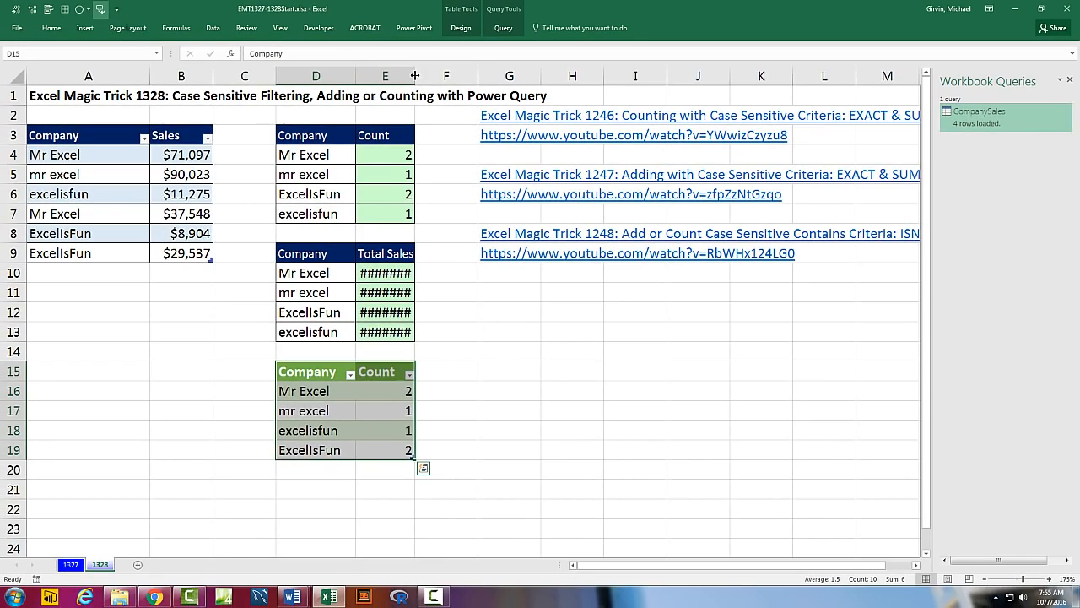
pyautogui.moveTo(414, 76); pyautogui.dragTo(451, 76)
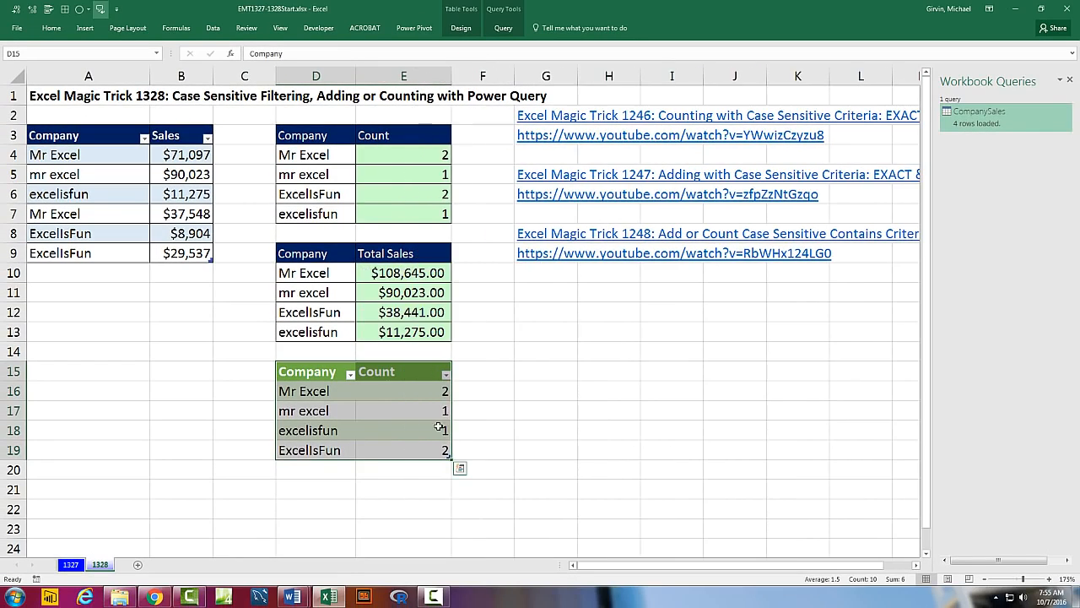
pyautogui.press('Right')
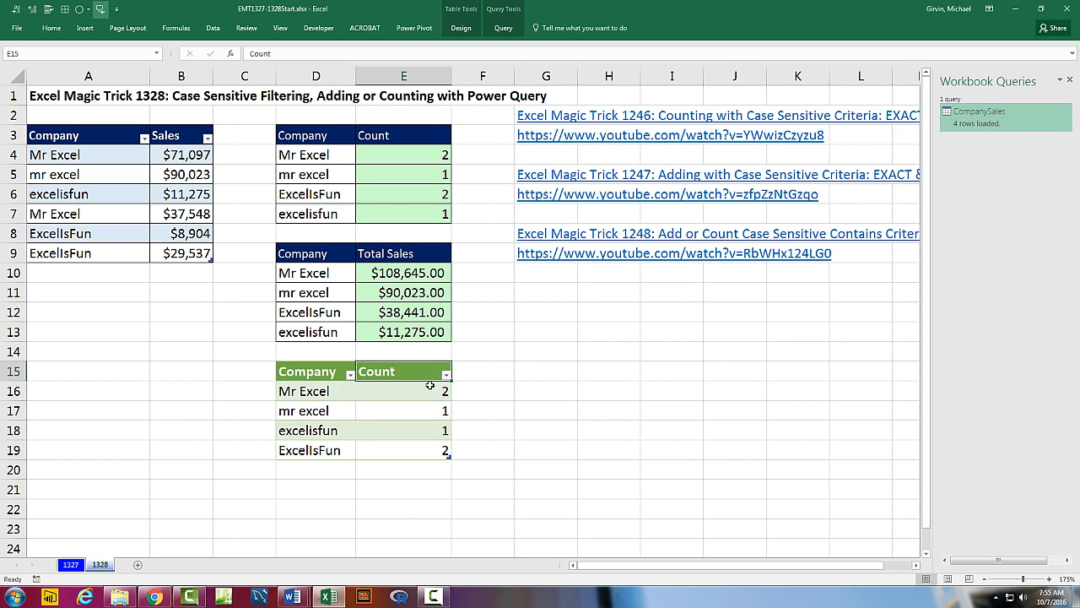
# - Rename the CompanySales query to CompanyCaseSesitiveCount and check the name of its loaded table on the worksheet
pyautogui.rightClick(967, 122)
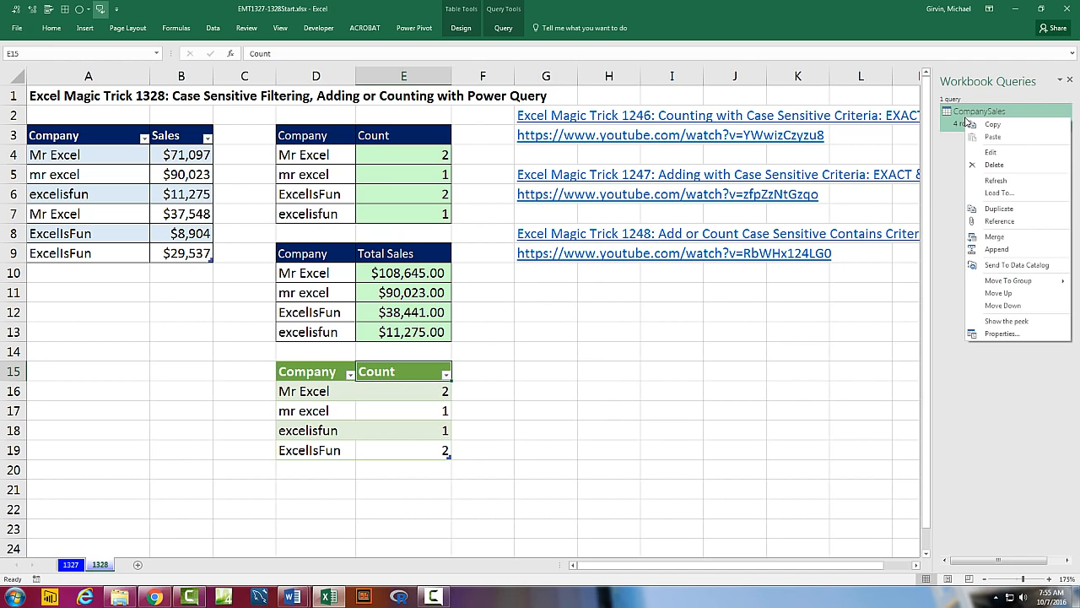
pyautogui.click(994, 336)
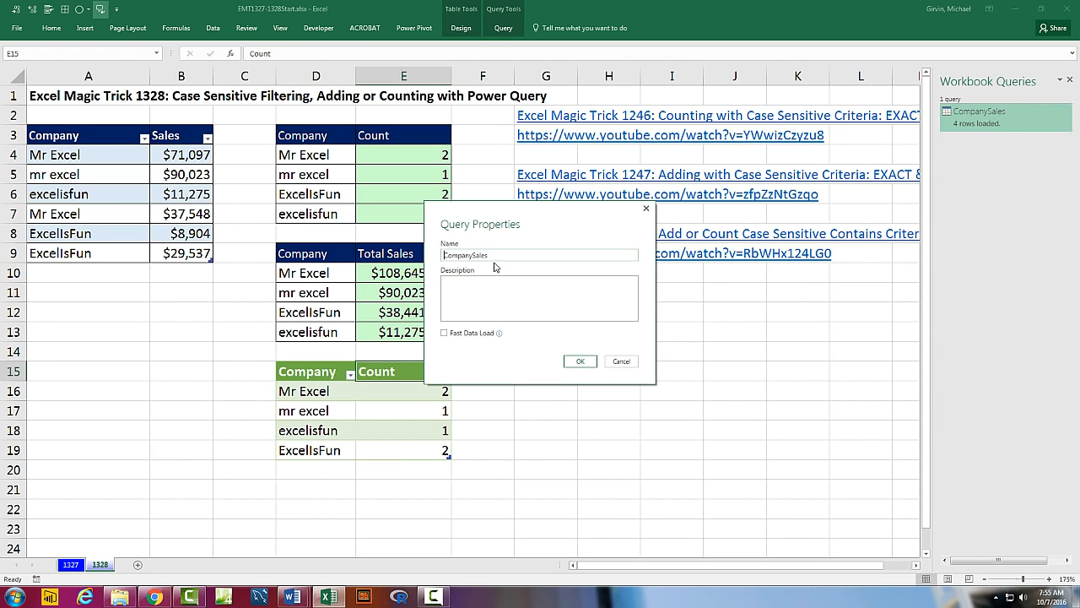
pyautogui.doubleClick(495, 256)
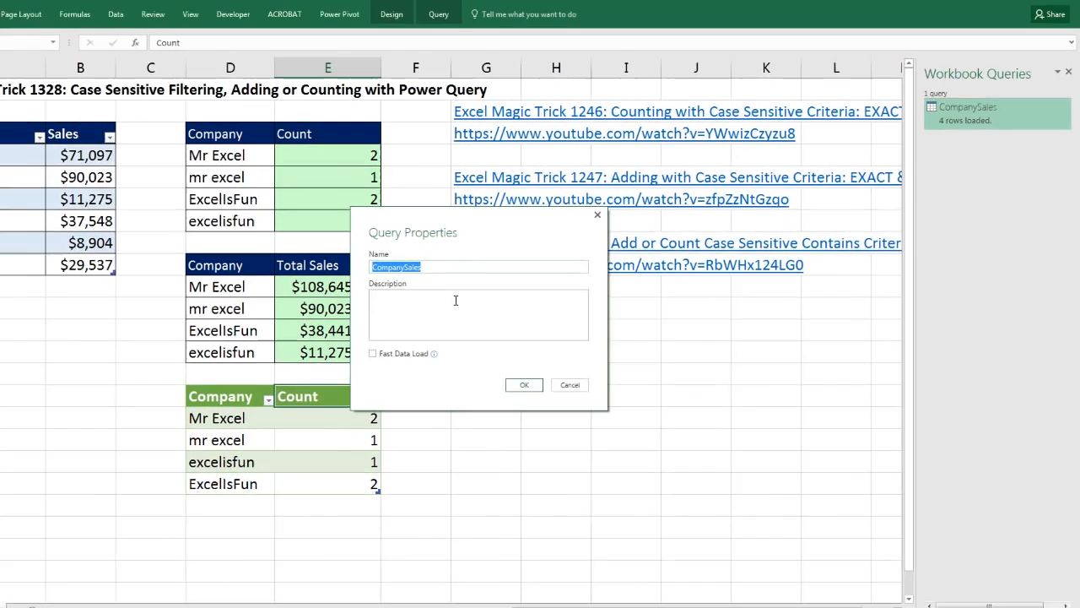
pyautogui.write('CompanyCaseSesitiveCount')
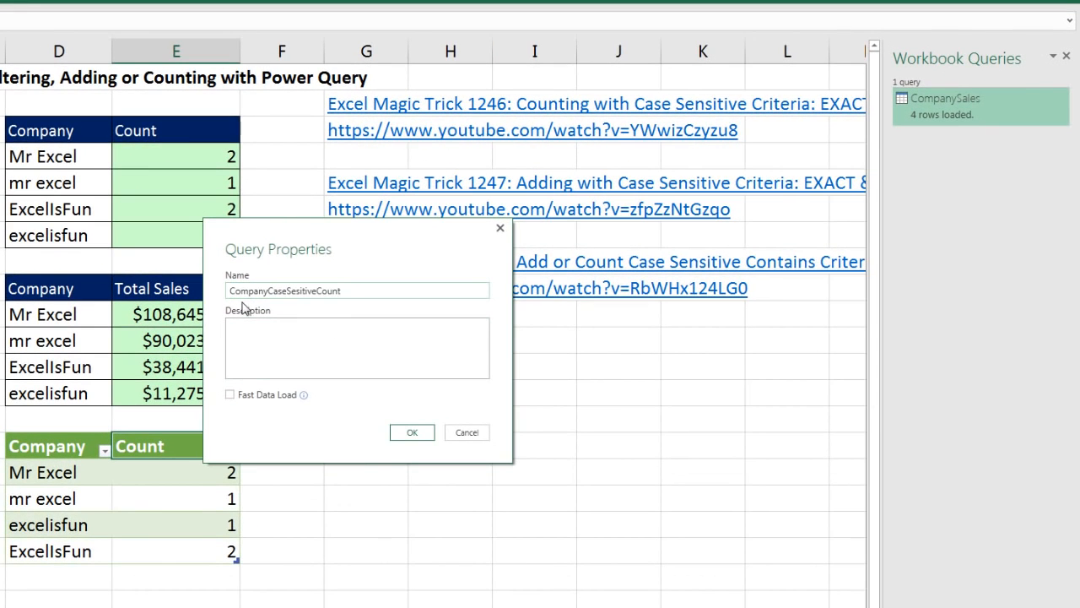
pyautogui.click(424, 428)
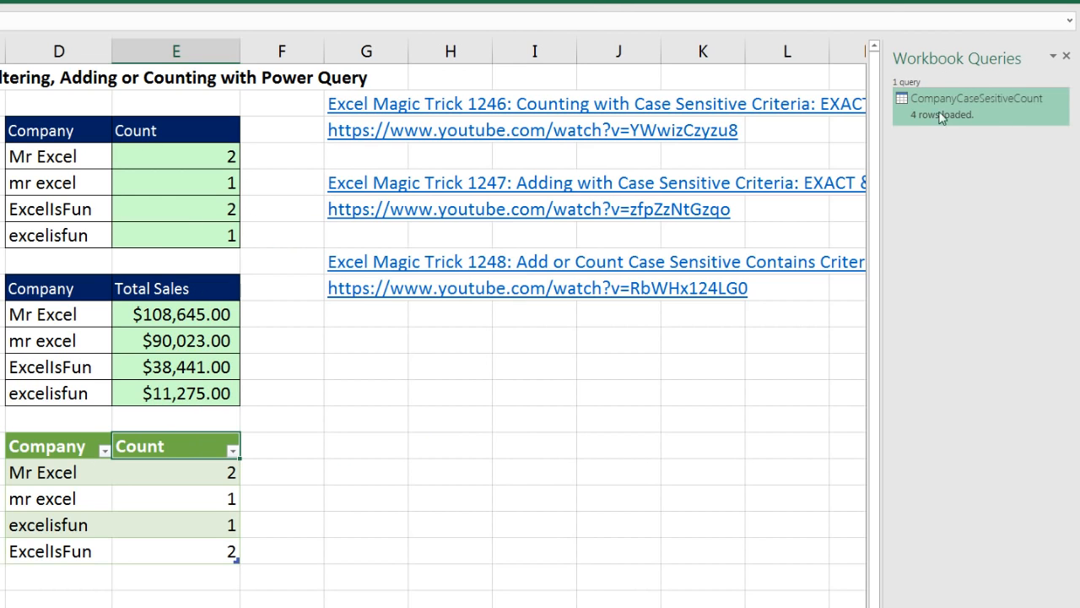
pyautogui.moveTo(944, 117)
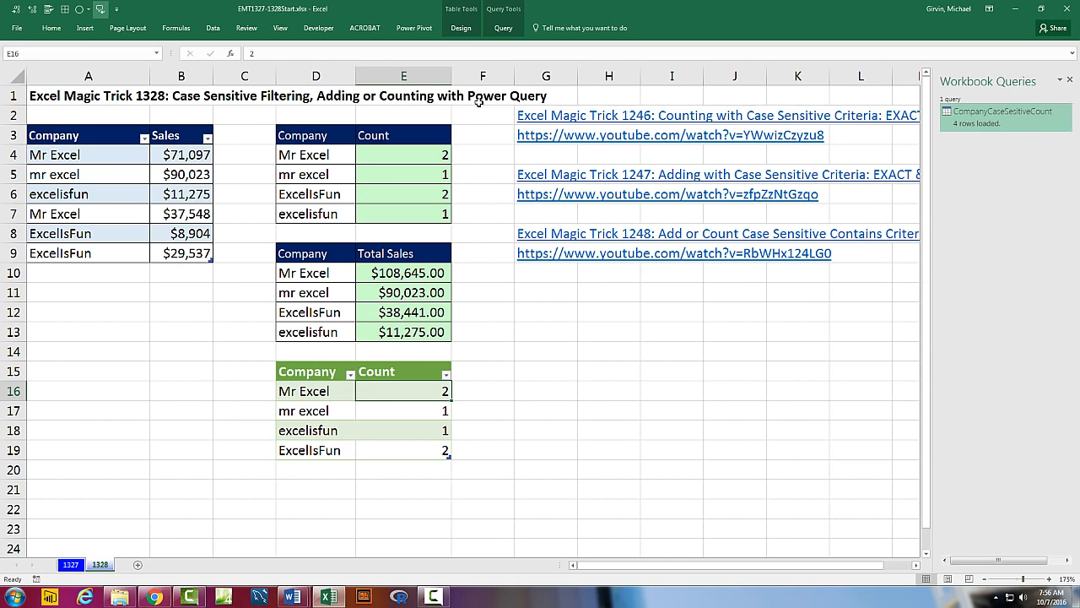
pyautogui.click(467, 30)
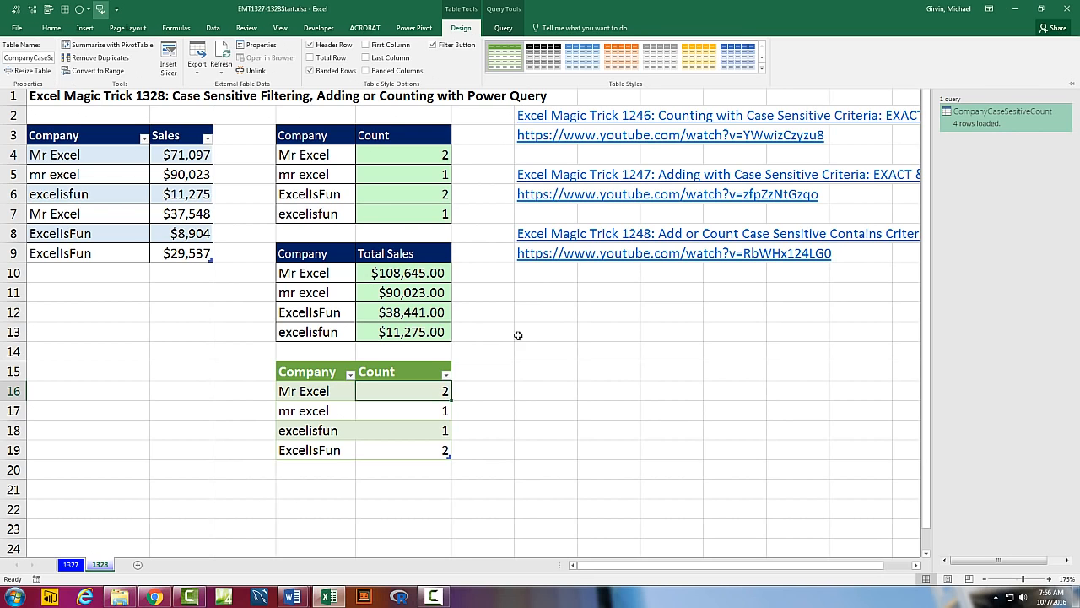
pyautogui.click(353, 237)
# - Create a new query from the original Company and Sales source table and open it for editing
pyautogui.click(127, 173)
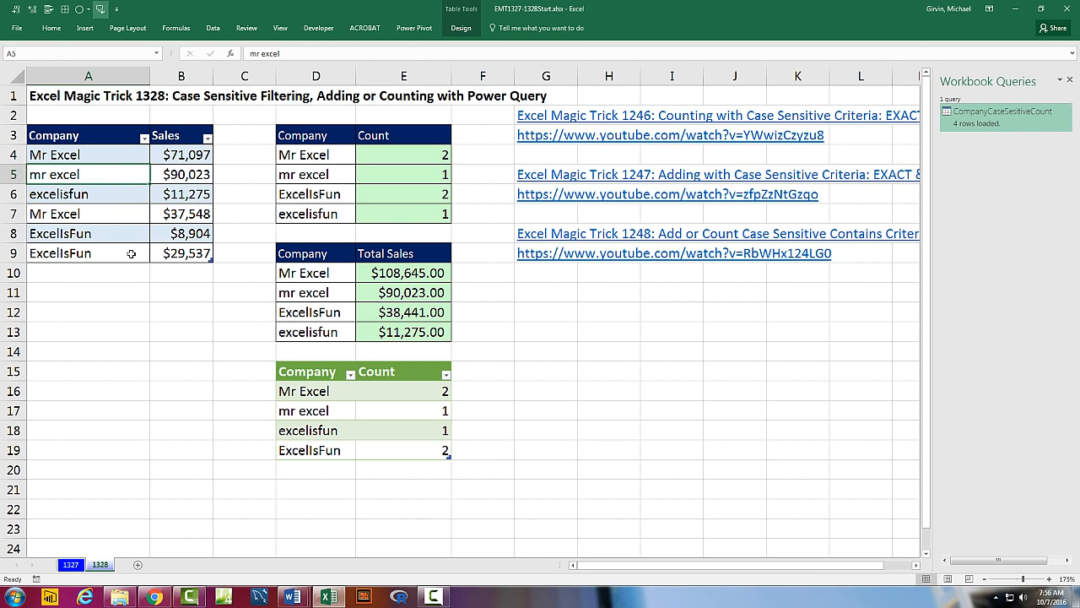
pyautogui.press('alt')
pyautogui.press('a')
pyautogui.press('p')
pyautogui.press('t')
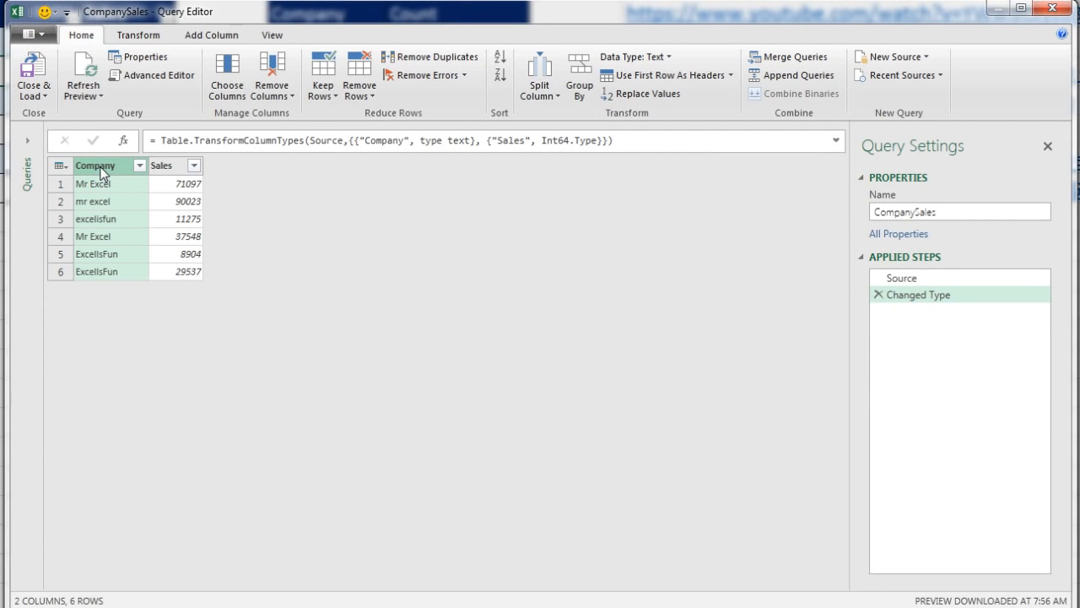
# - Group the new query's rows by Company, adding a column named Total Sales that sums the Sales column
pyautogui.click(581, 89)
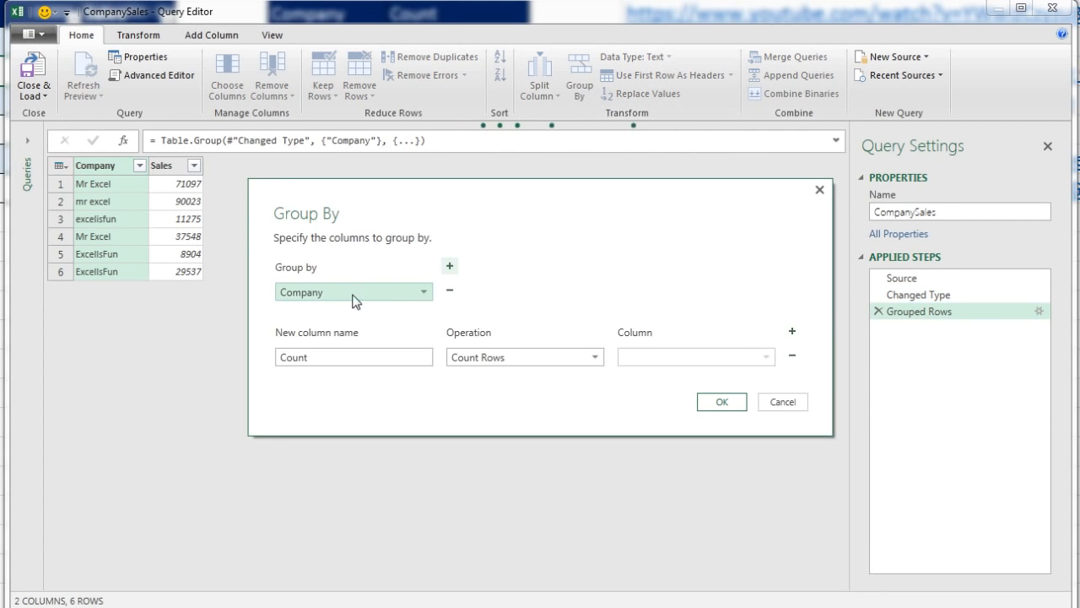
pyautogui.doubleClick(318, 356)
pyautogui.write('Total Sales')
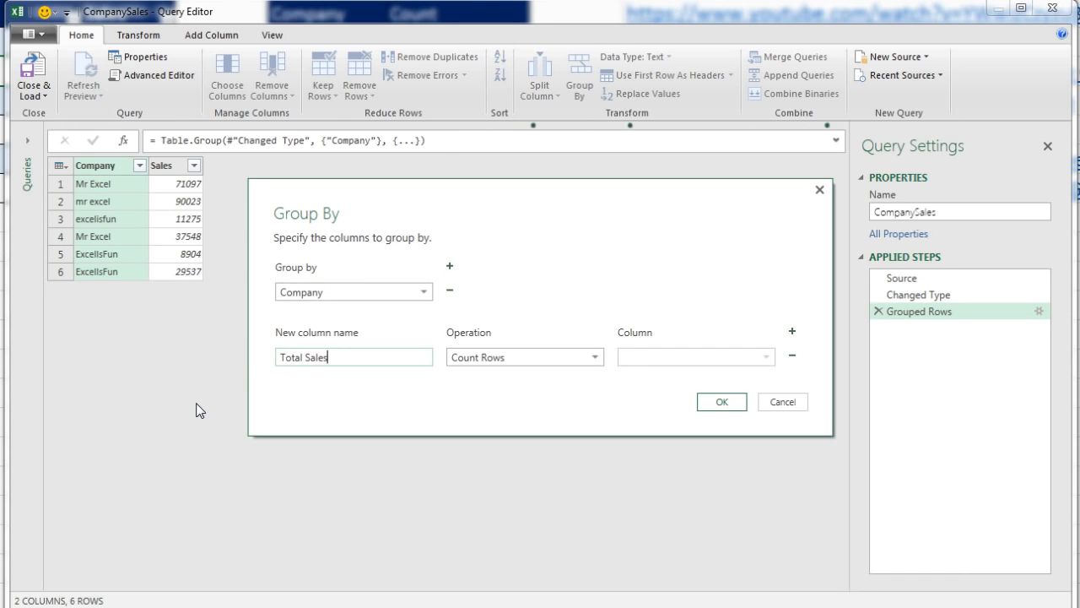
pyautogui.click(596, 359)
pyautogui.click(482, 372)
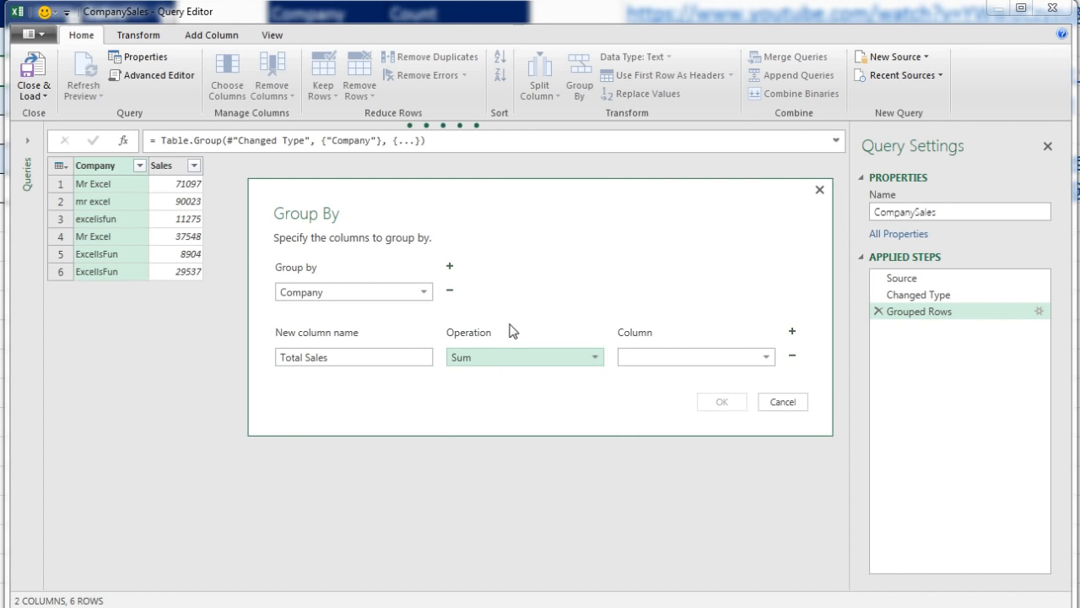
pyautogui.click(767, 357)
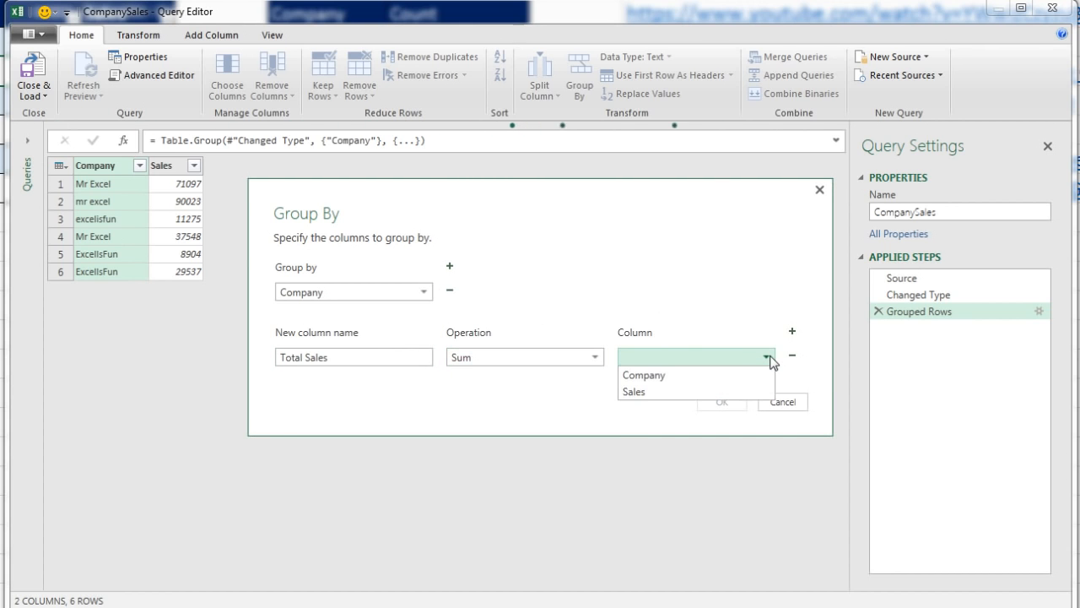
pyautogui.click(651, 394)
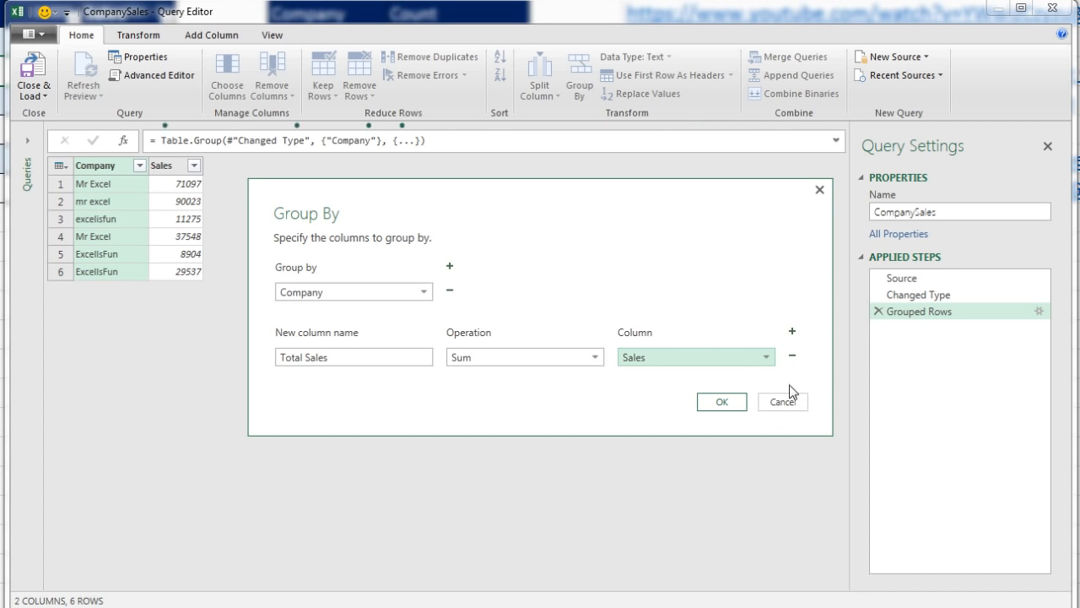
pyautogui.click(726, 405)
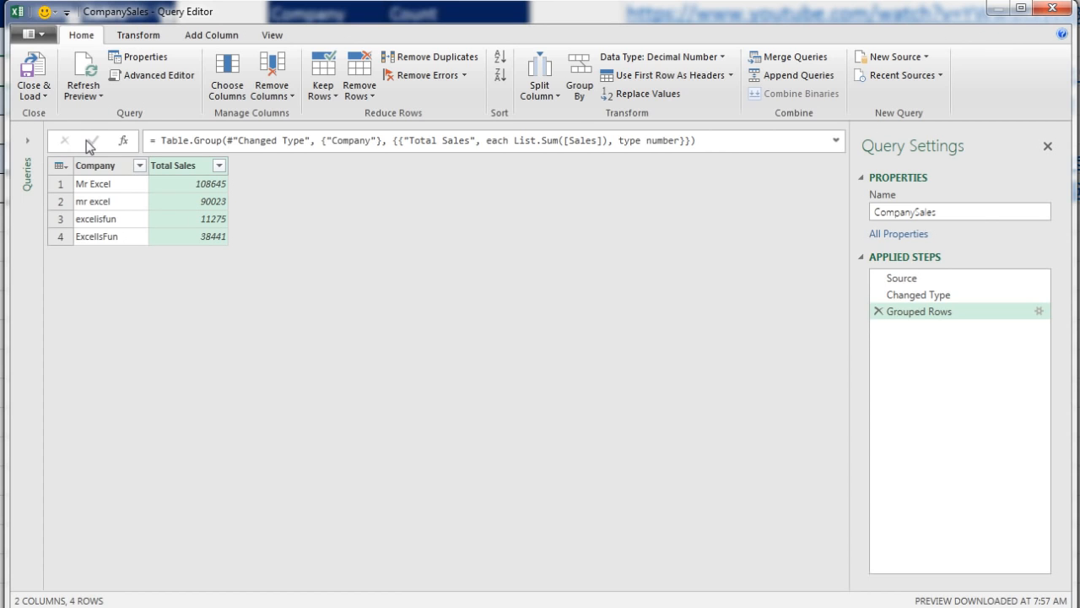
# - Rename the grouped sales query to CompanyCaseSesitiveTotalSales
pyautogui.moveTo(960, 212); pyautogui.dragTo(851, 212)
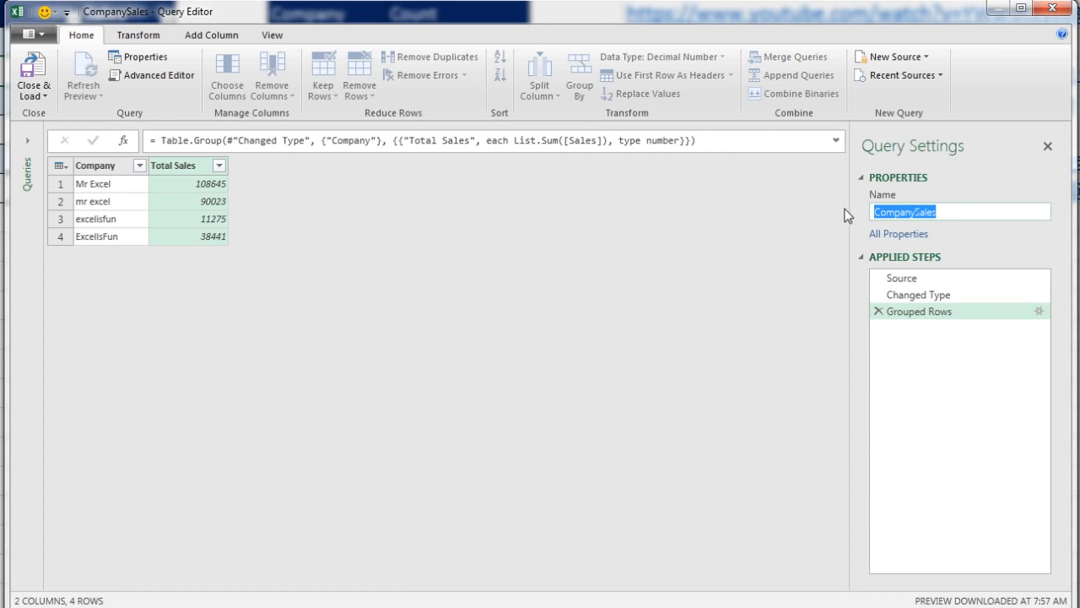
pyautogui.write('CompanyCaseSesitiveTo')
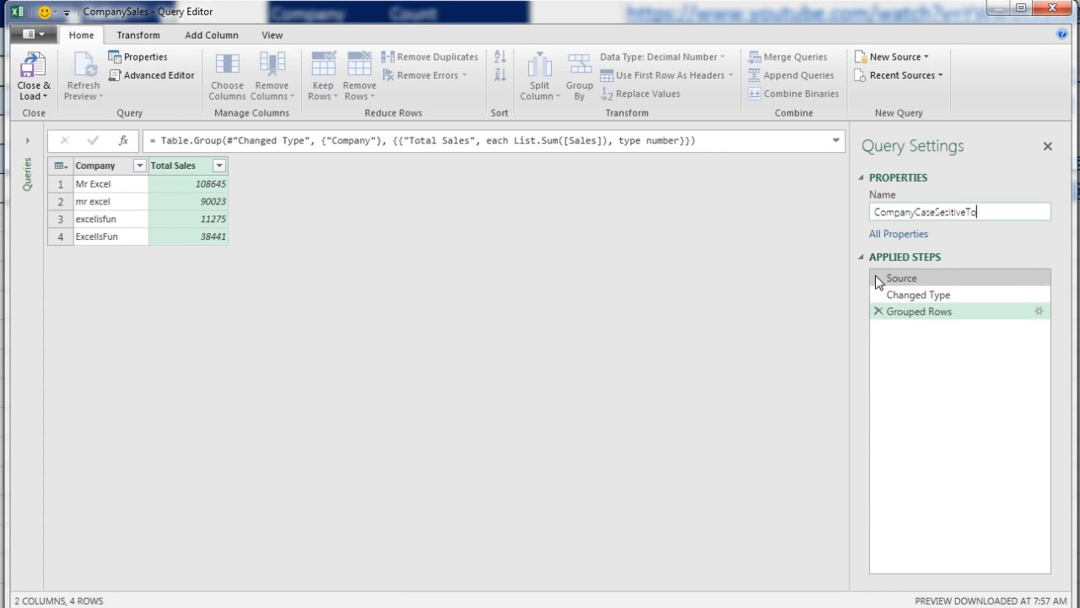
pyautogui.write('talSales')
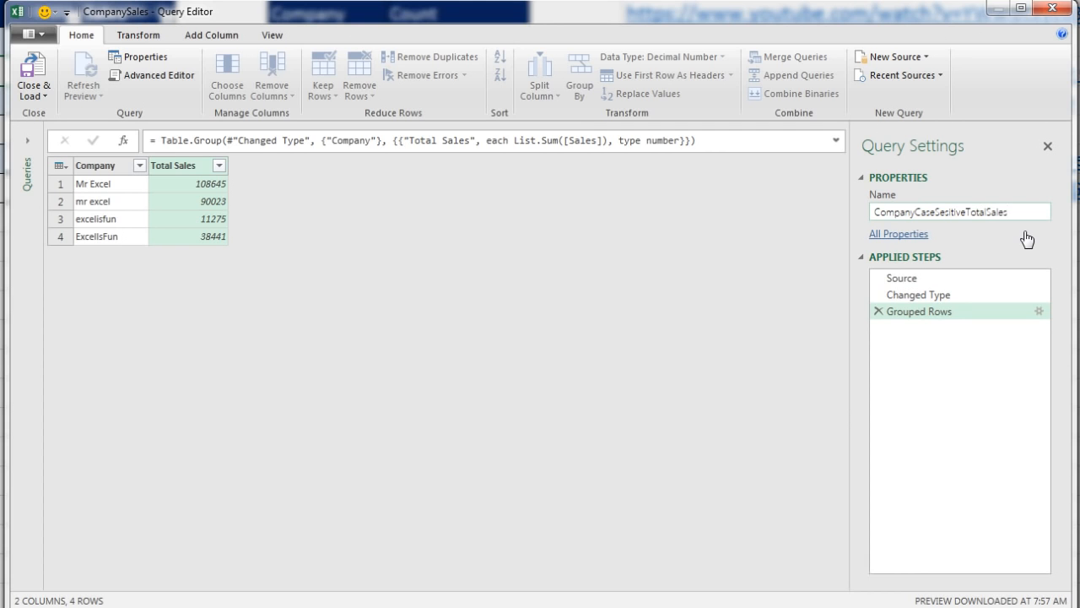
pyautogui.press('Return')
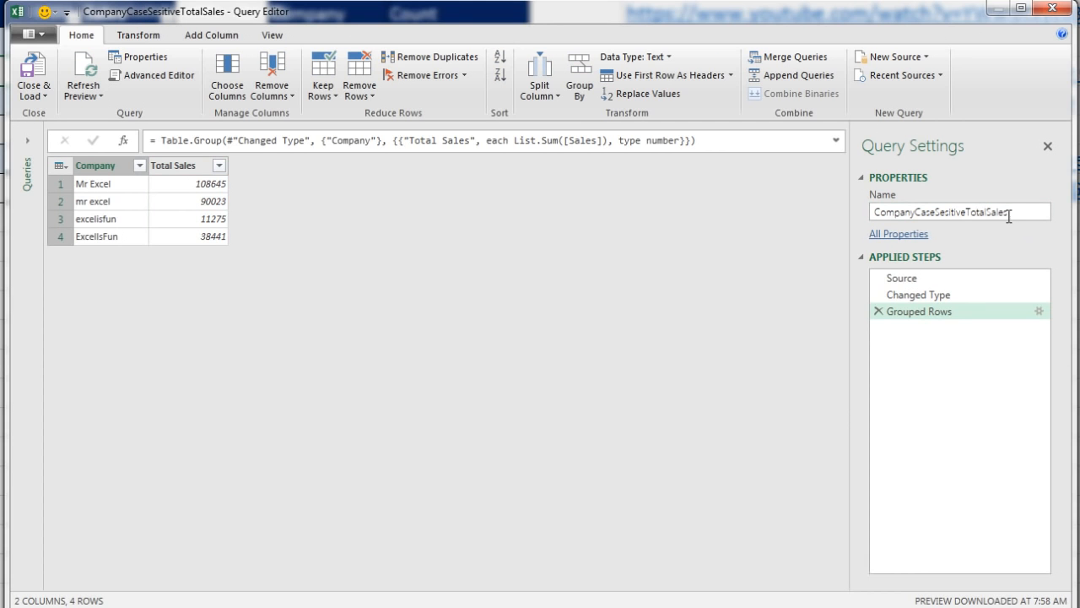
# - Load the total sales query as a table at cell A15 of the existing worksheet
pyautogui.click(41, 92)
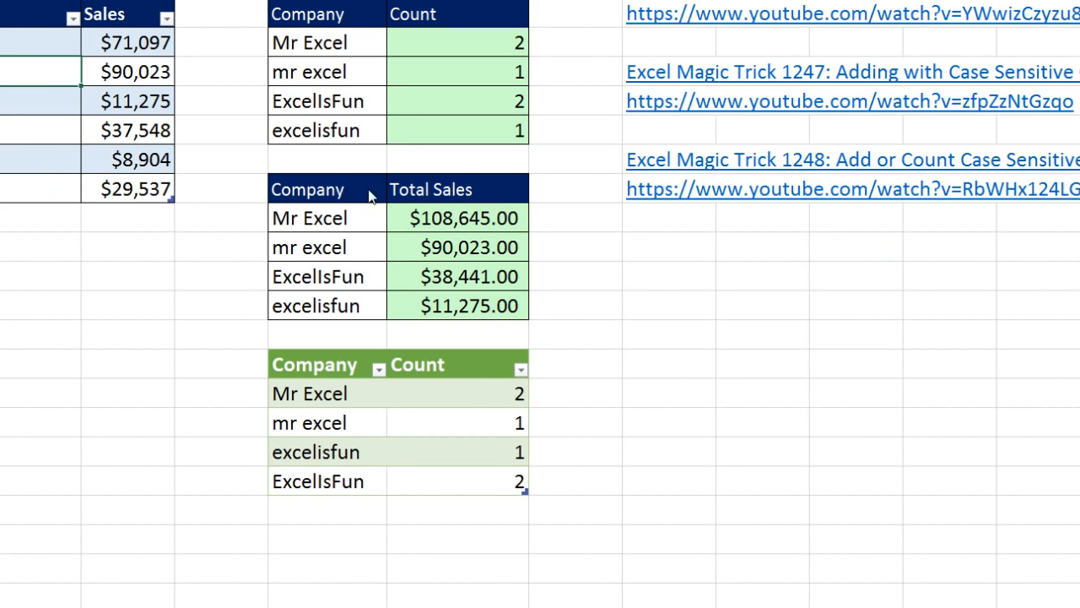
pyautogui.click(524, 276)
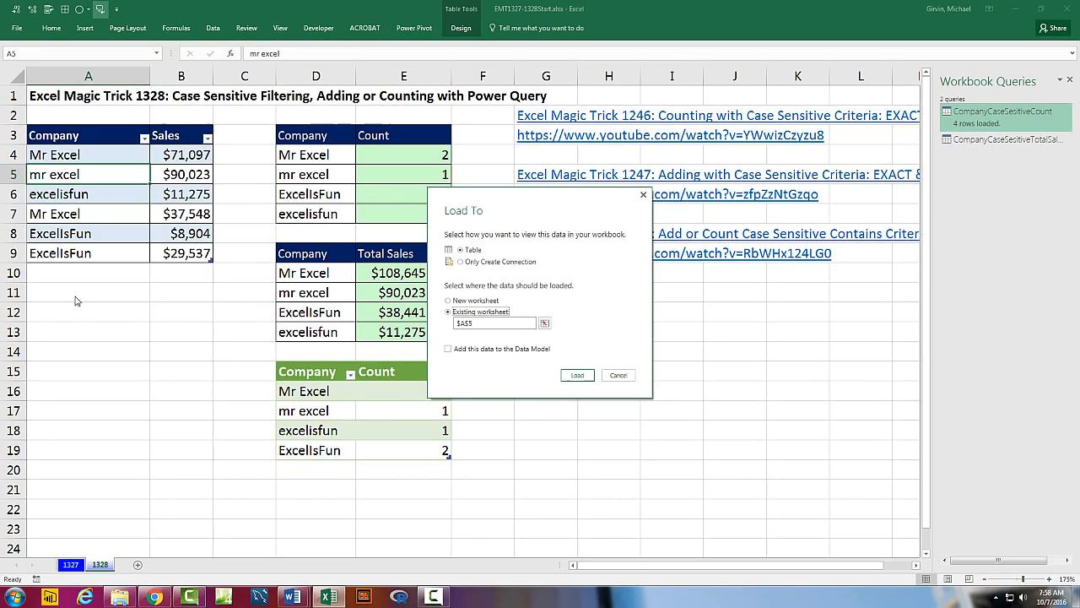
pyautogui.moveTo(477, 324); pyautogui.dragTo(433, 324)
pyautogui.write('A')
pyautogui.click(576, 377)
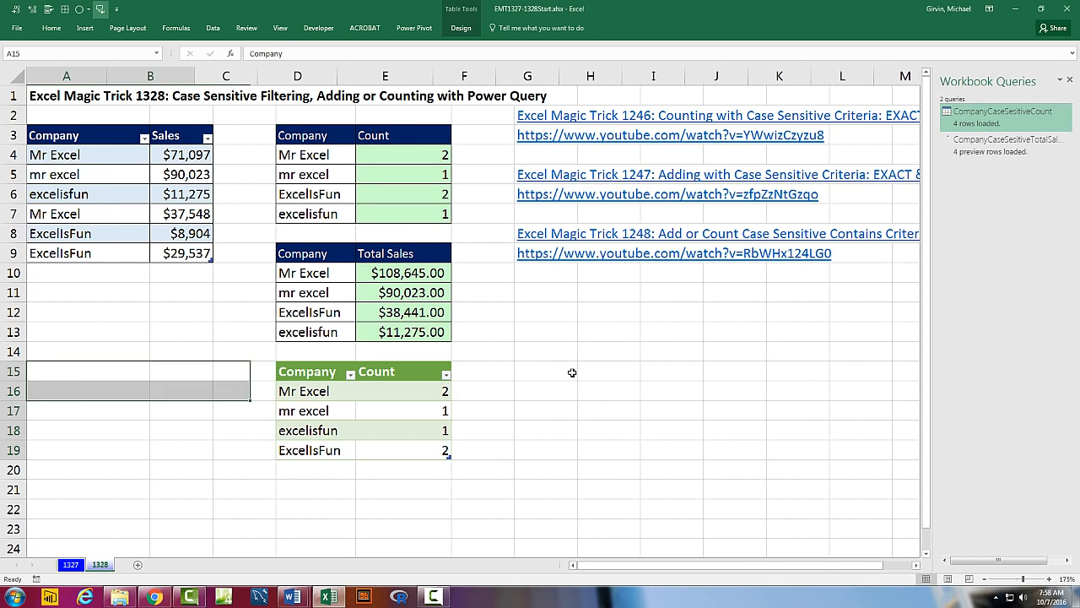